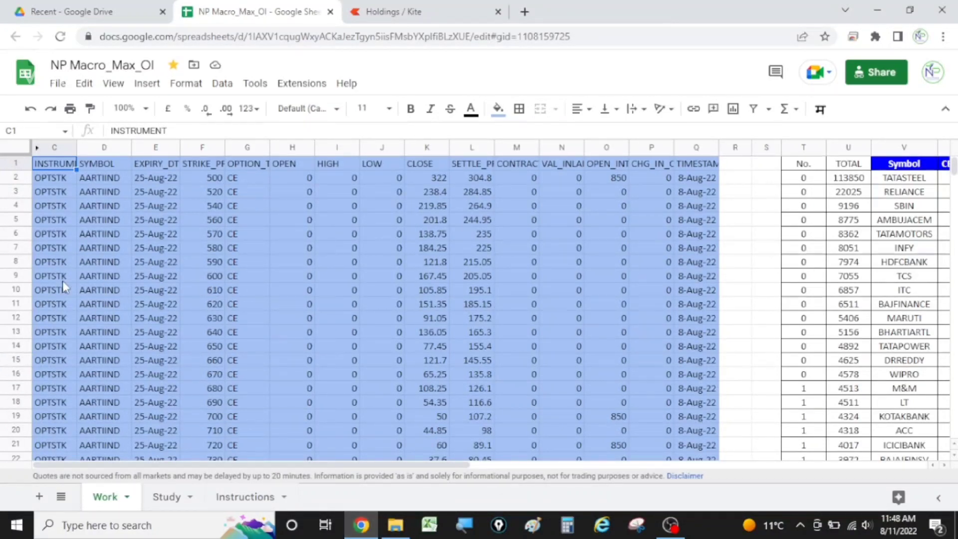
click(58, 84)
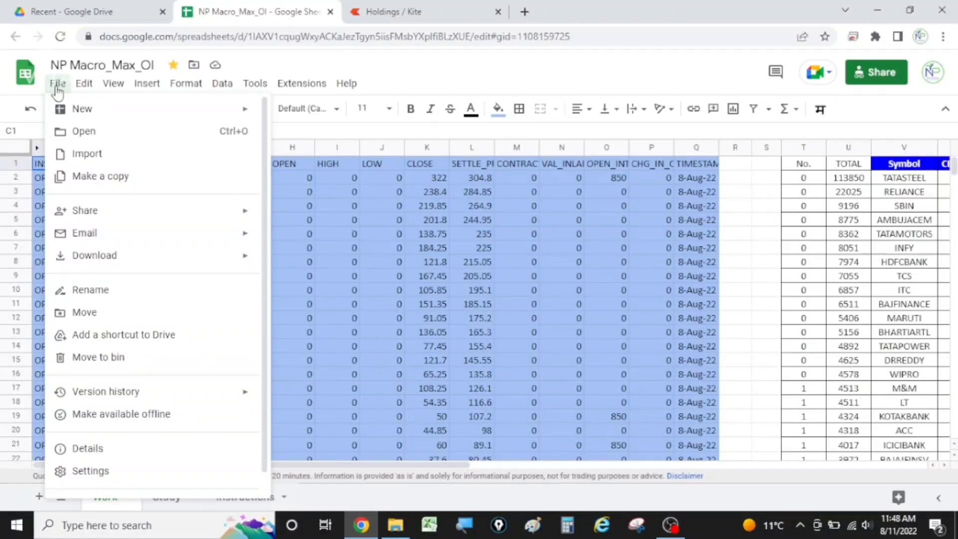
click(96, 178)
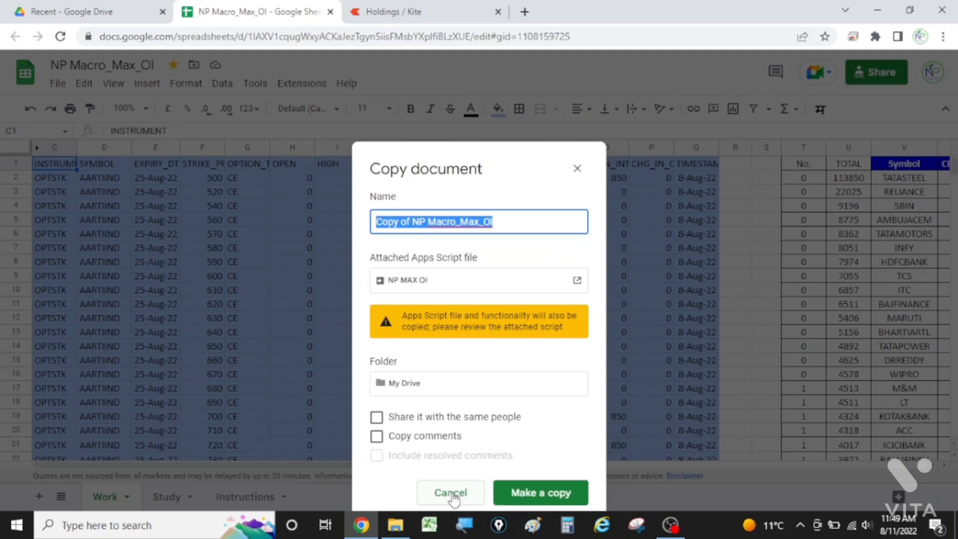
click(451, 494)
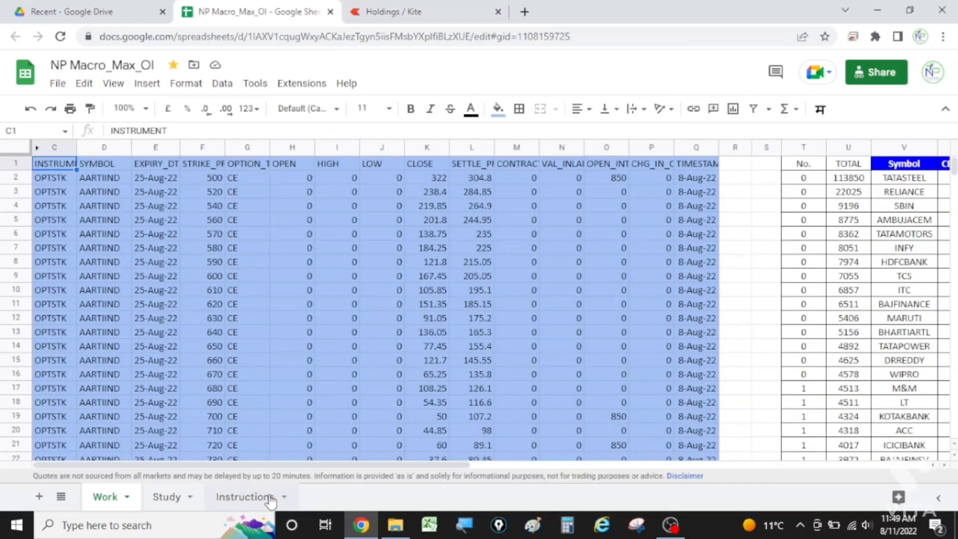
Step: Open the Instructions sheet and follow its NSE link to the derivatives archive of daily and monthly reports
click(250, 497)
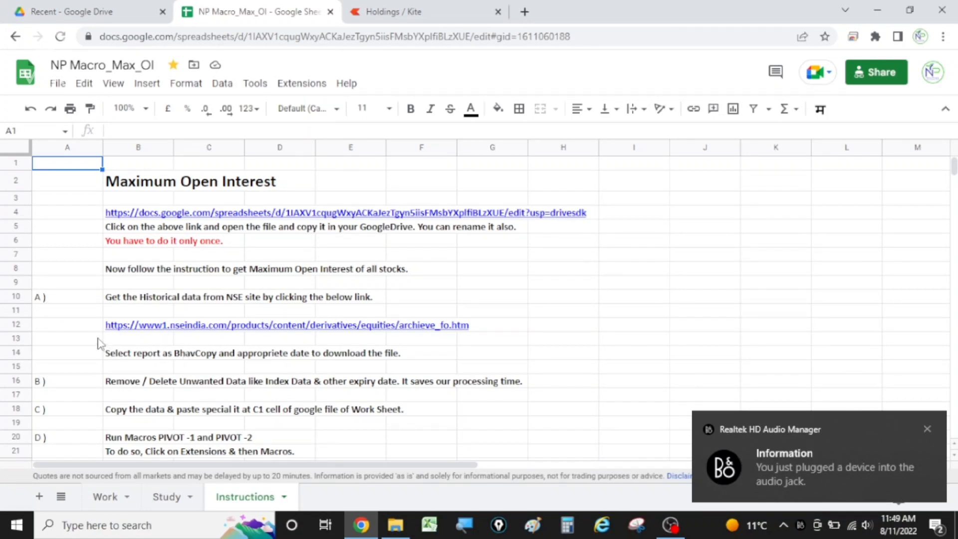
mouse_move(125, 331)
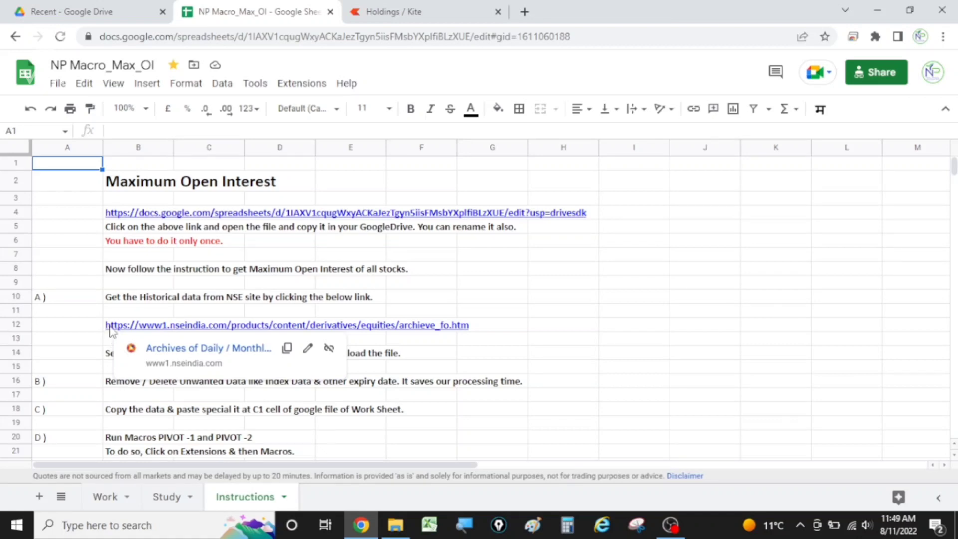
click(184, 349)
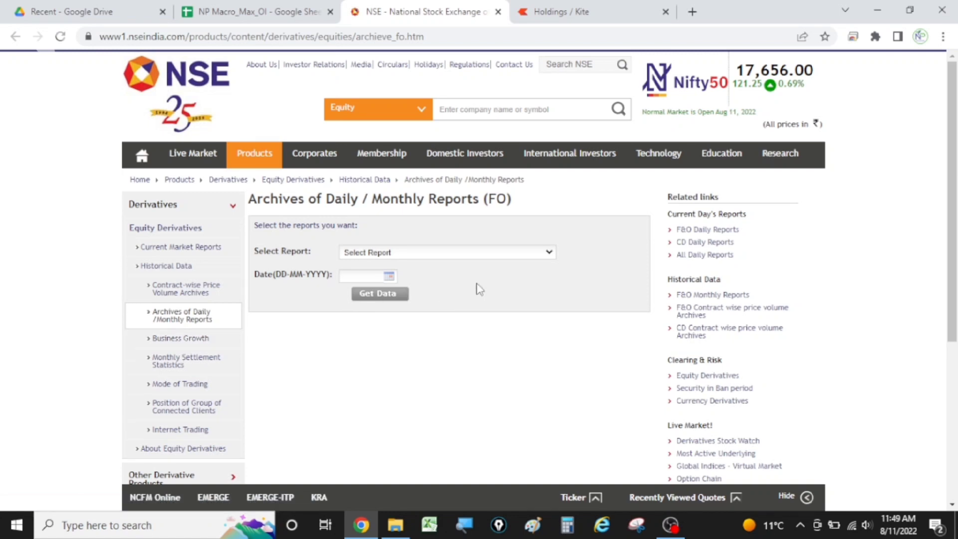
Step: Get the Bhavcopy report for 10-08-2022 and download fo10AUG2022bhav.csv.zip
click(549, 253)
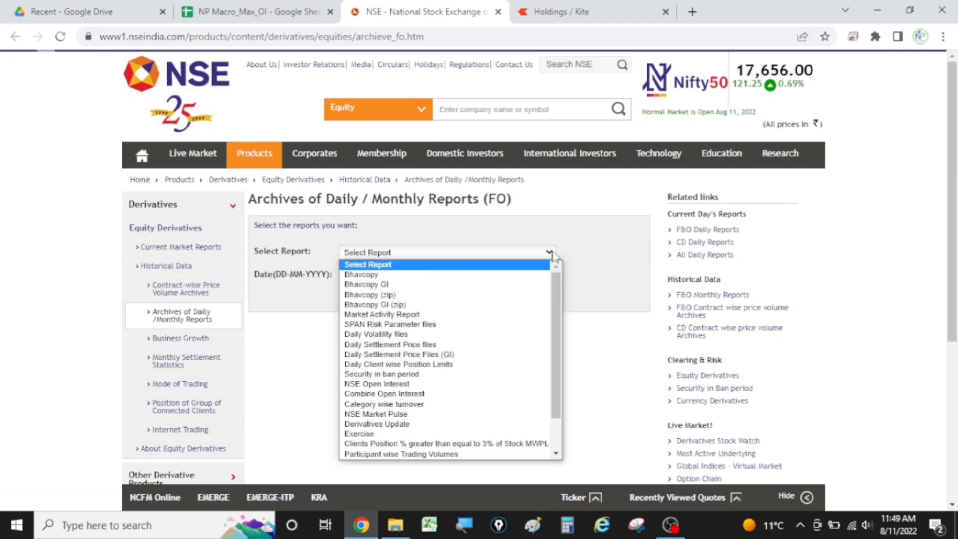
click(350, 277)
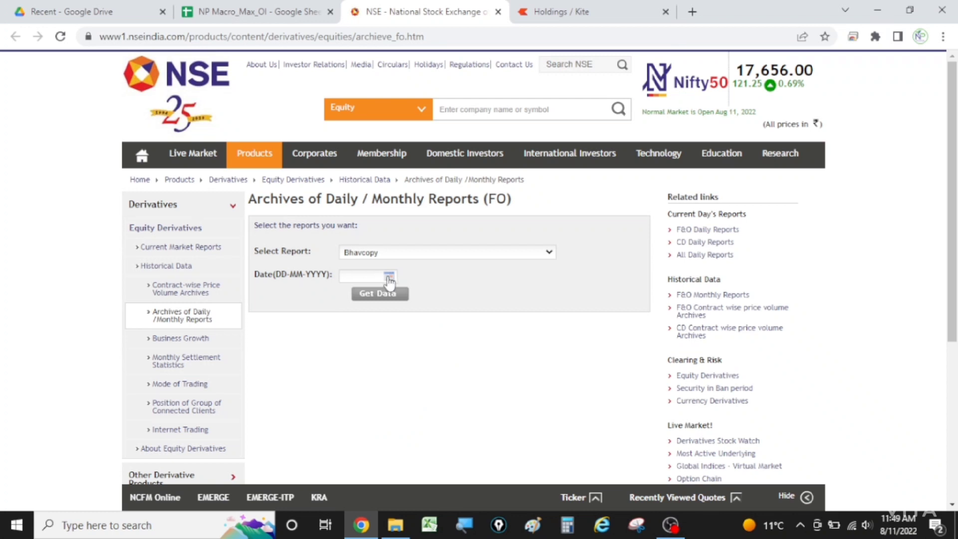
click(388, 277)
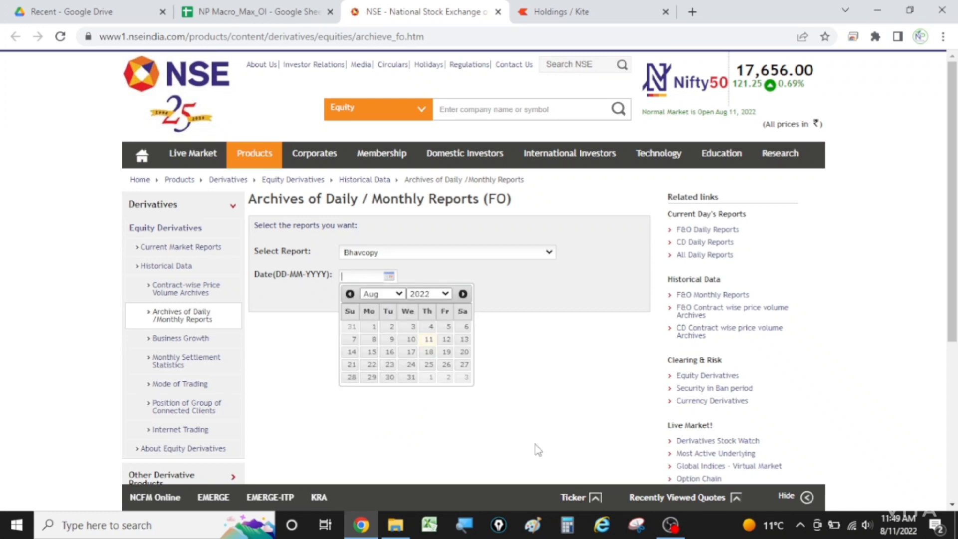
click(411, 340)
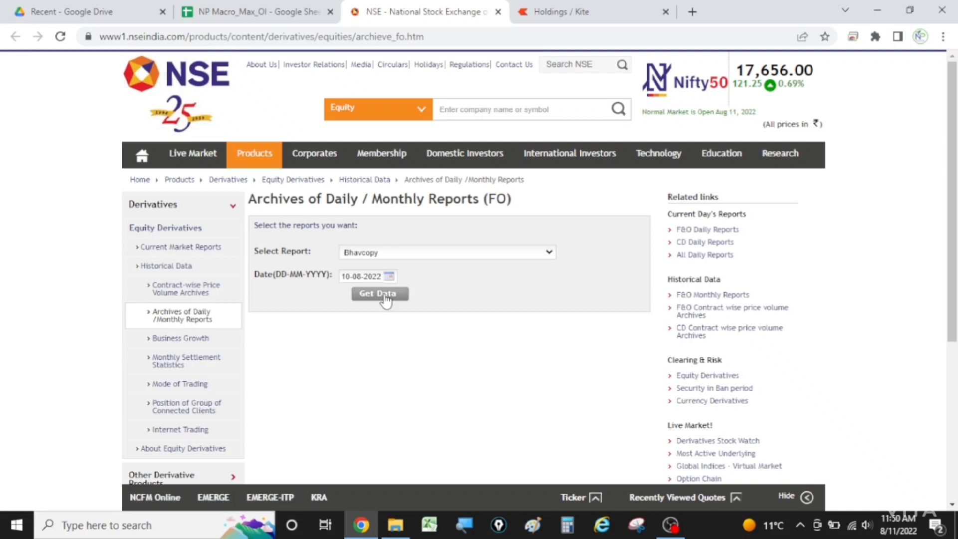
click(385, 297)
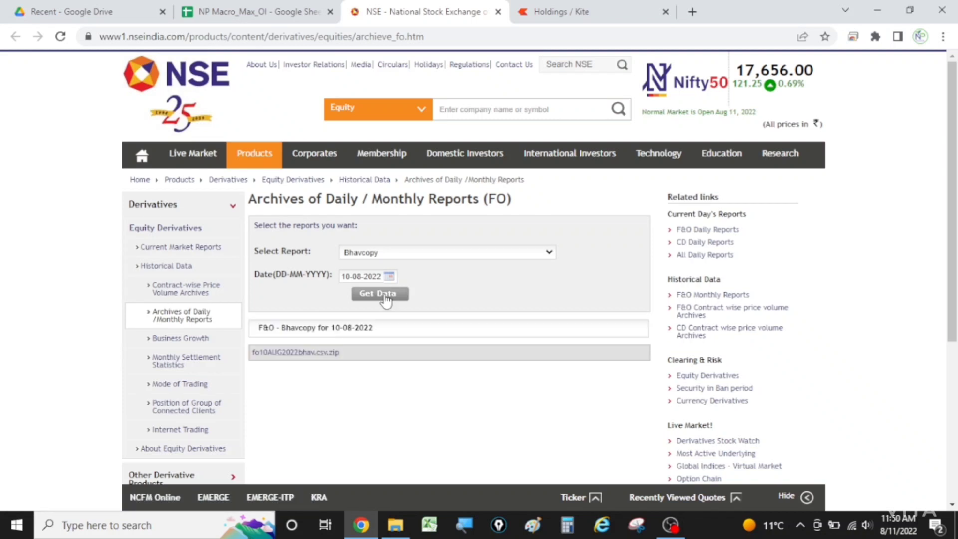
click(300, 354)
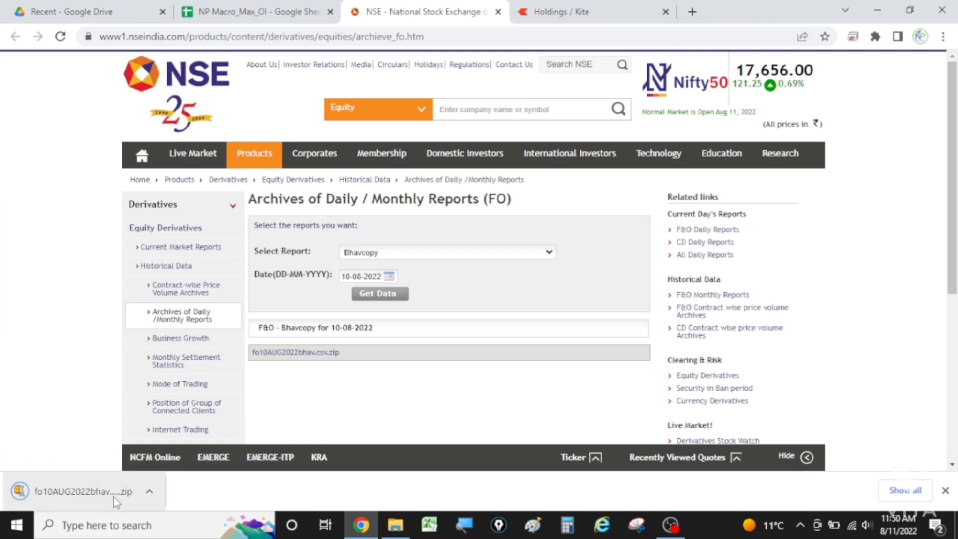
Step: Open fo10AUG2022bhav.csv from the downloaded archive in Excel and widen the EXPIRY_DT column to fit its dates
click(77, 494)
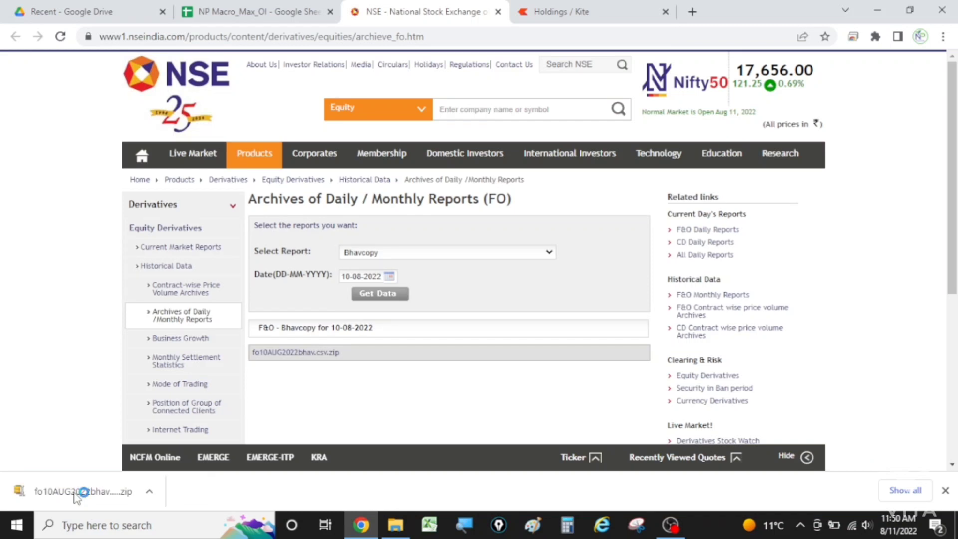
click(240, 15)
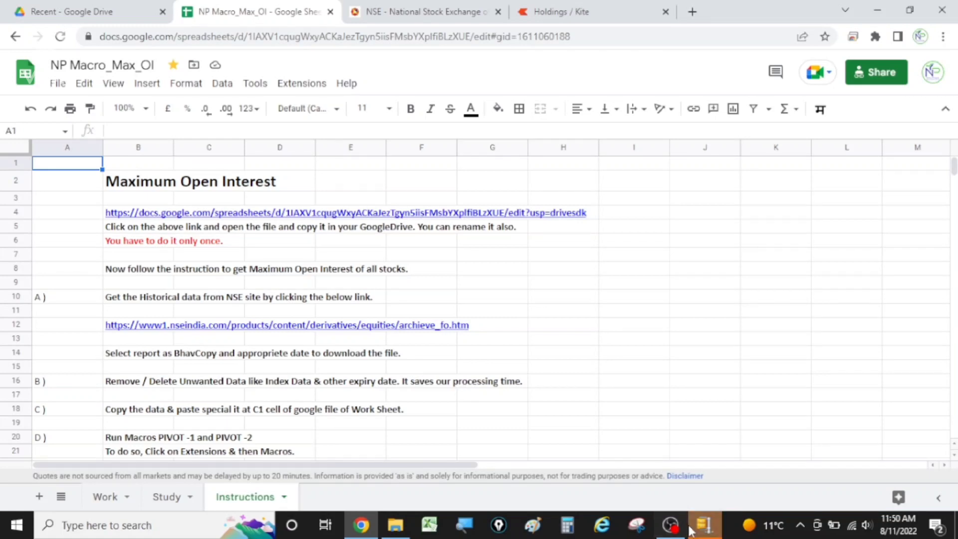
click(703, 525)
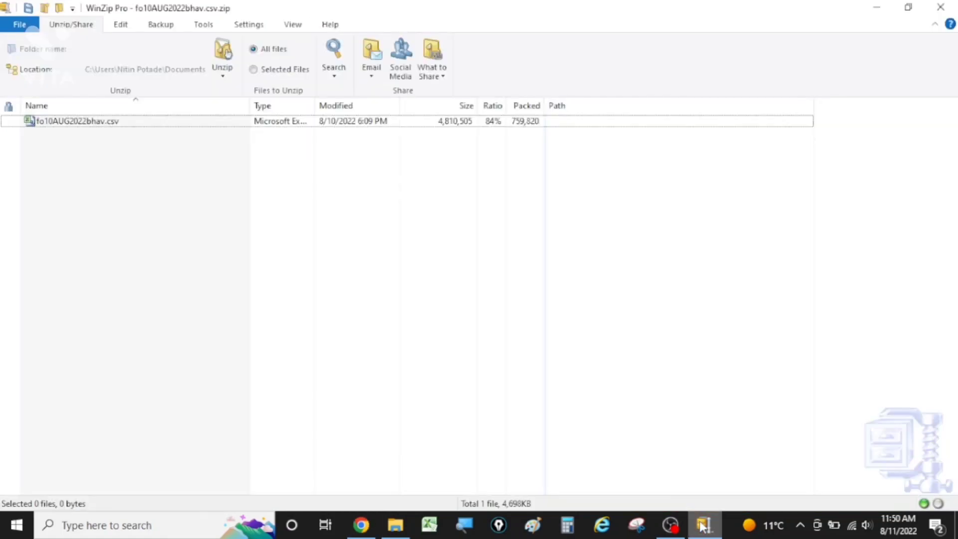
double_click(115, 121)
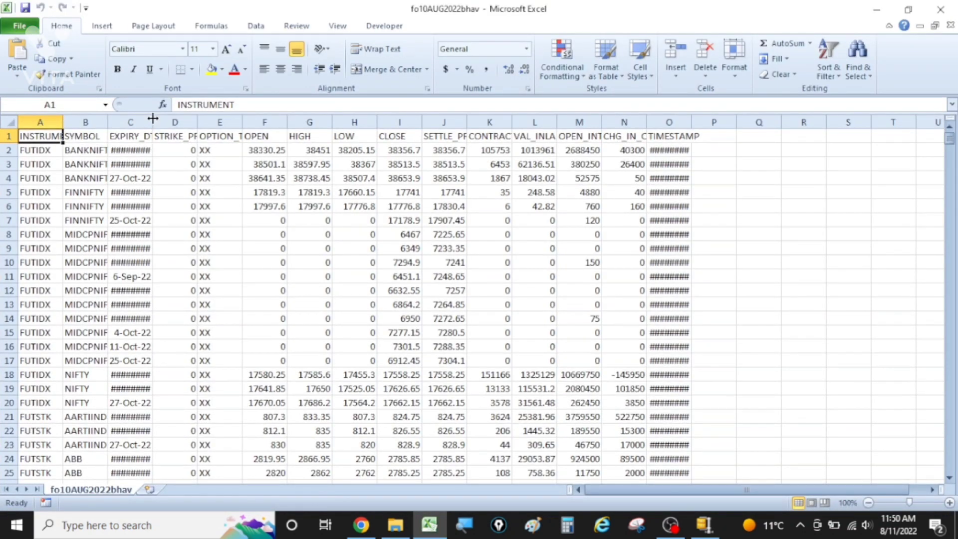
double_click(152, 118)
click(152, 122)
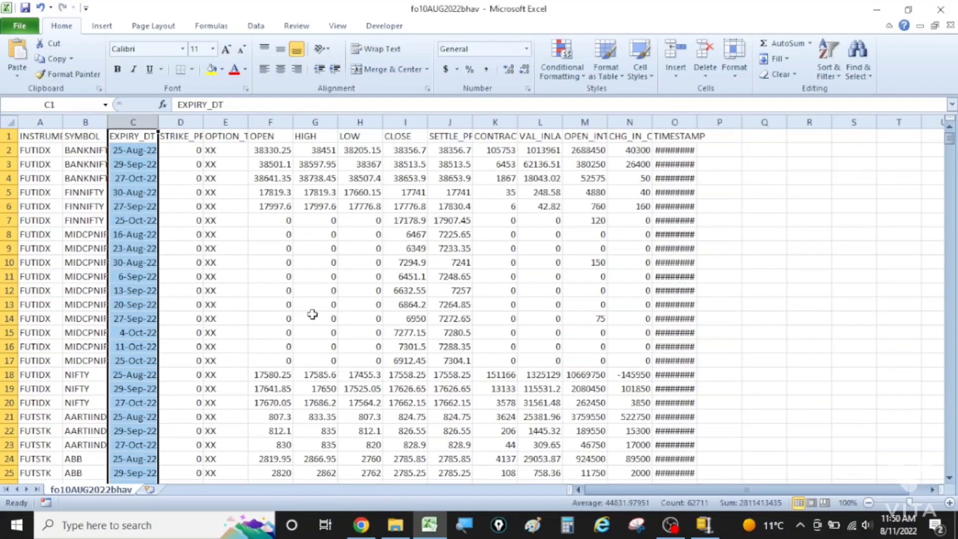
Step: Go to cell A7500 and look further down for the row where the OPTIDX records end and the OPTSTK records begin
click(7, 149)
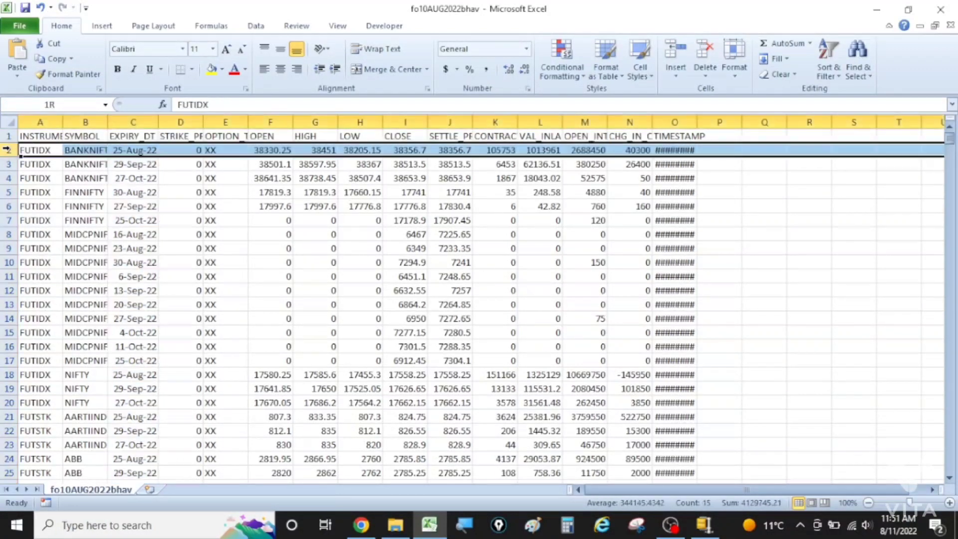
click(72, 109)
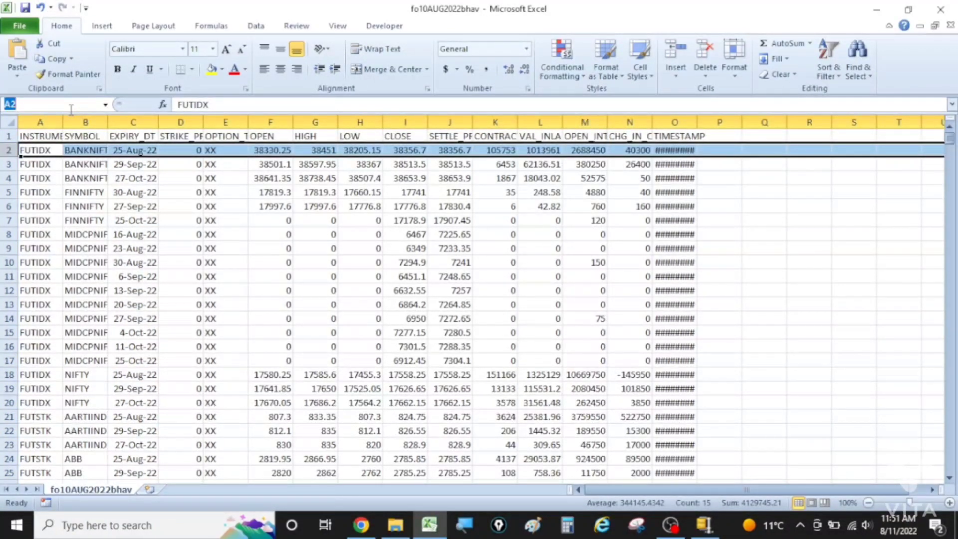
text(A7500)
key(Return)
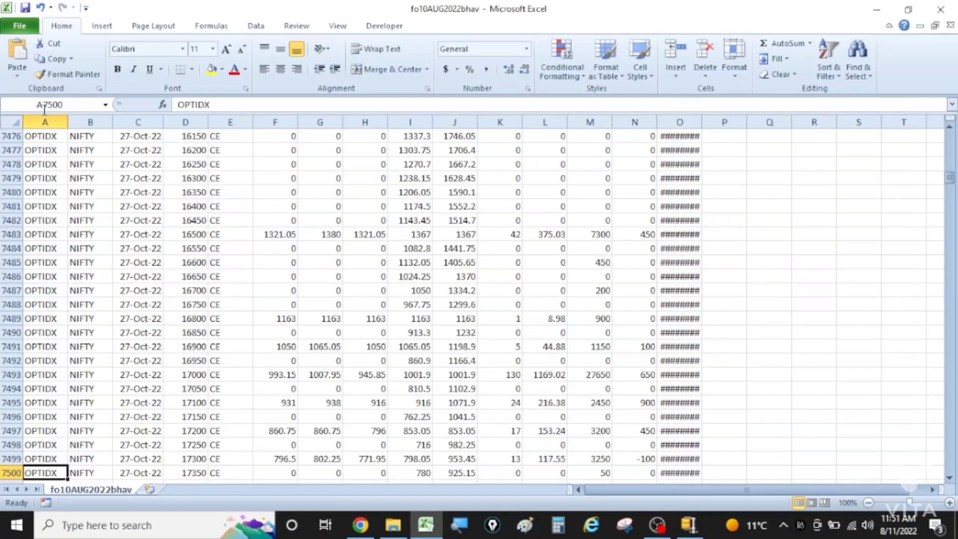
key(Page_Down)
key(Page_Down)
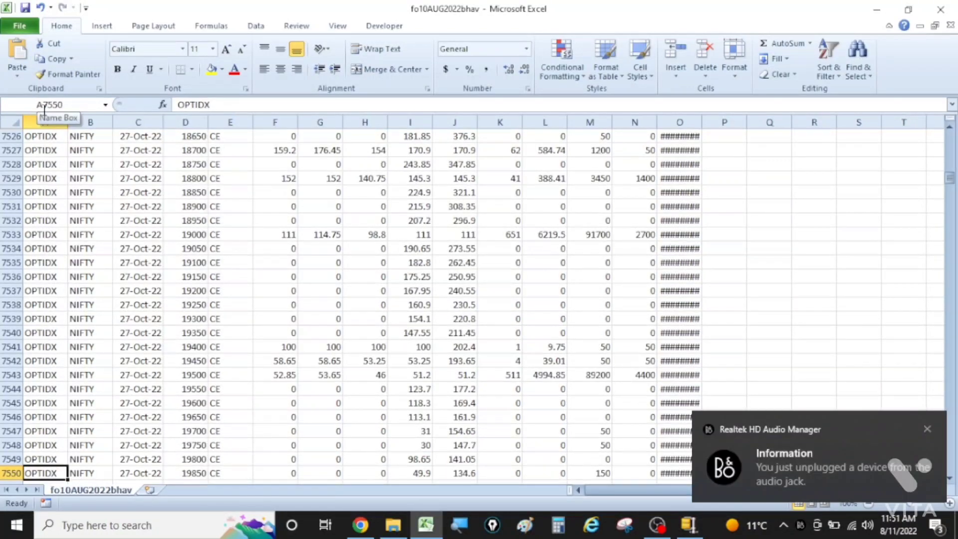
key(Page_Down)
key(Page_Down)
key(Page_Down)
key(Page_Down)
key(Page_Down)
key(Page_Down)
key(Page_Down)
key(Page_Down)
key(Page_Down)
key(Page_Down)
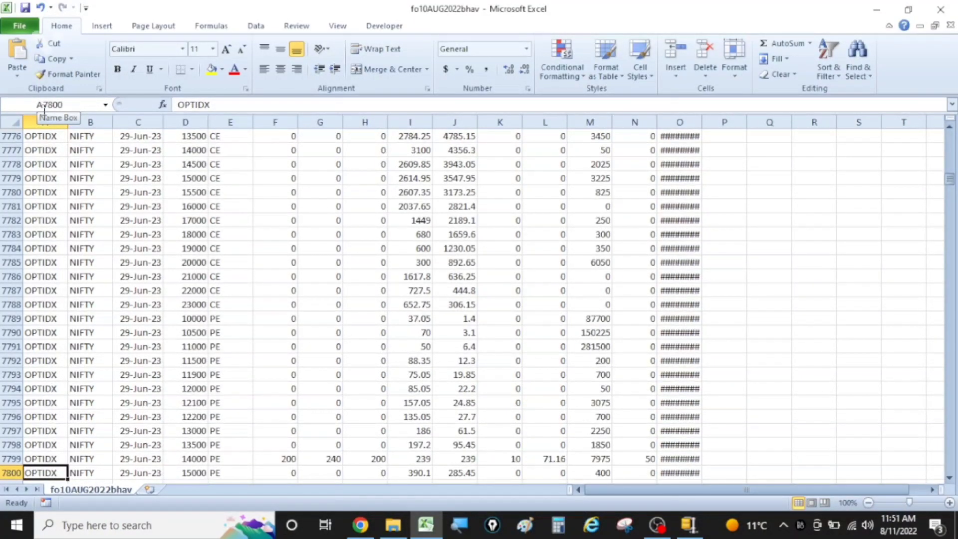
key(Page_Down)
key(Page_Down)
key(Page_Down)
key(Page_Down)
key(Page_Down)
key(Page_Down)
key(Page_Down)
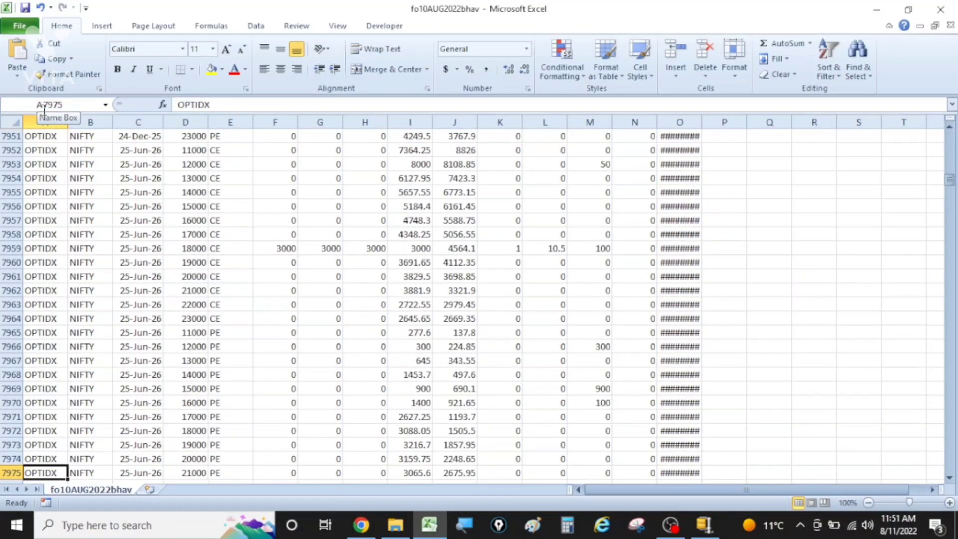
key(Page_Down)
key(Page_Down)
key(Page_Down)
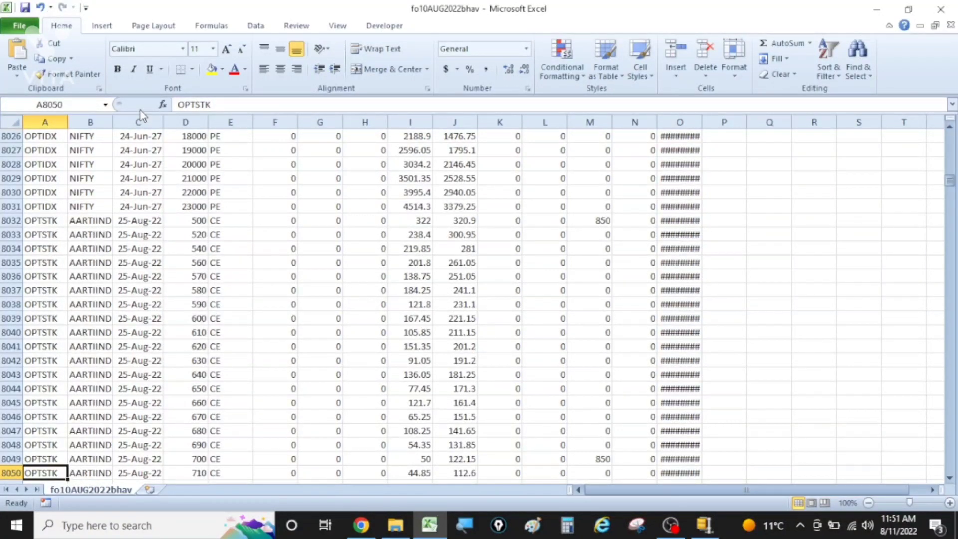
Step: Delete all futures and index option rows from row 2 through row 8031, keeping the header row
click(4, 206)
key(ctrl+shift+Up)
key(shift+Down)
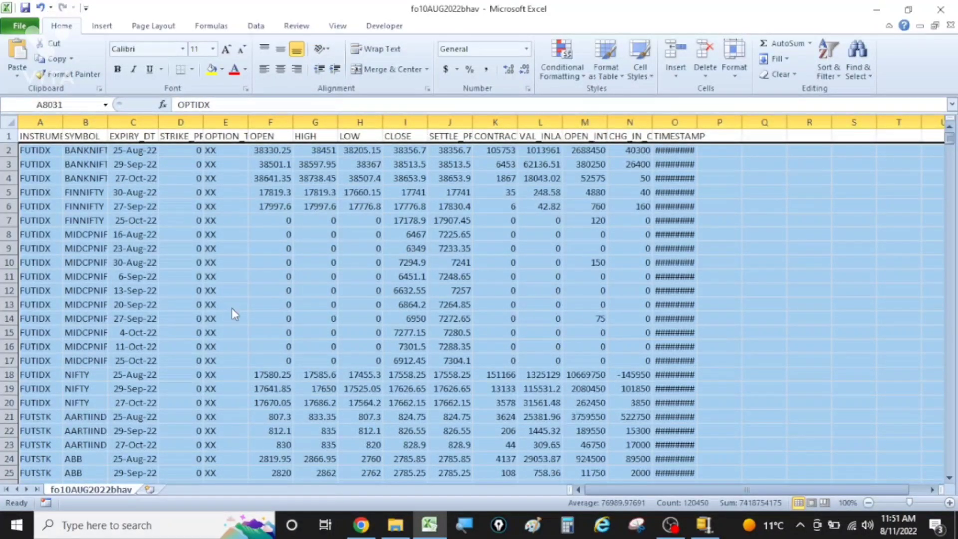
key(ctrl+minus)
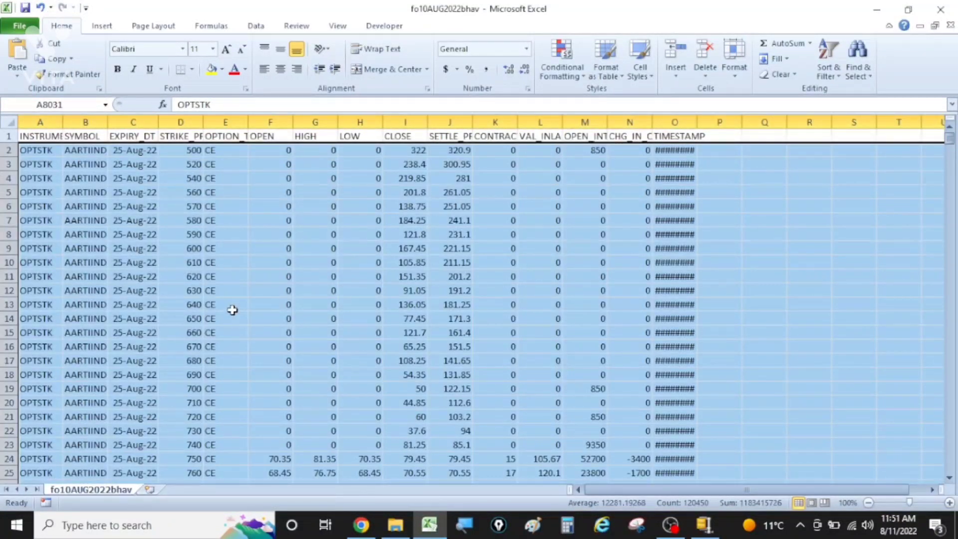
click(228, 204)
Step: Sort the entire stock options data by expiry date, keeping the header row in place
click(230, 122)
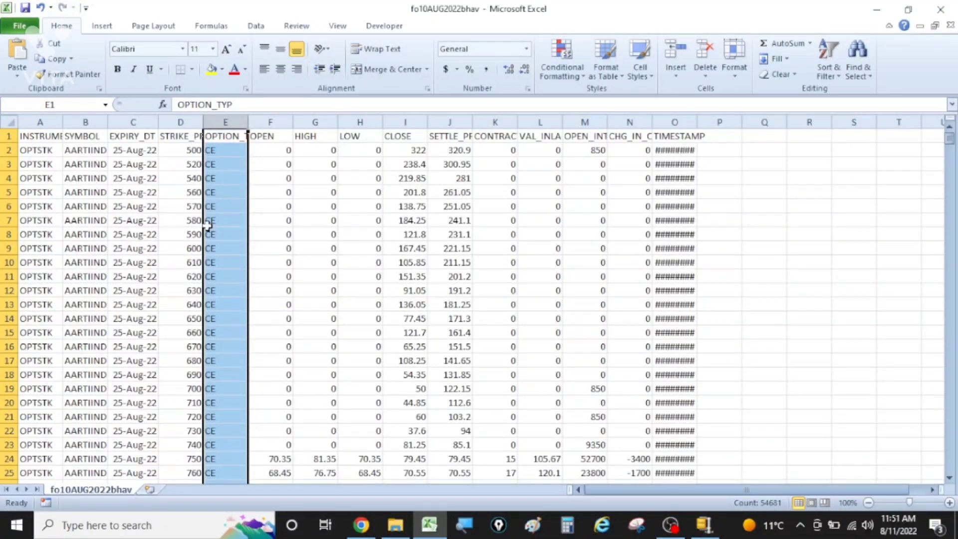
click(7, 122)
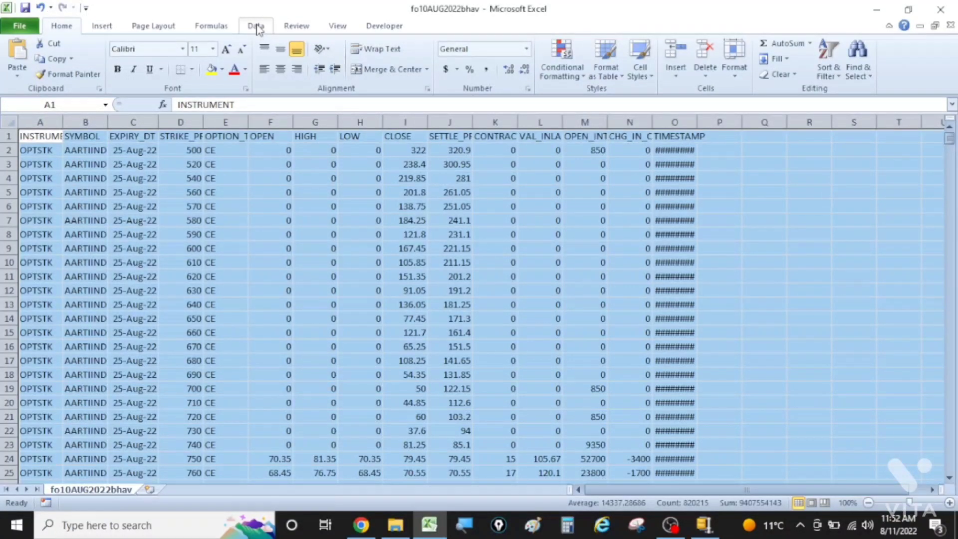
click(257, 27)
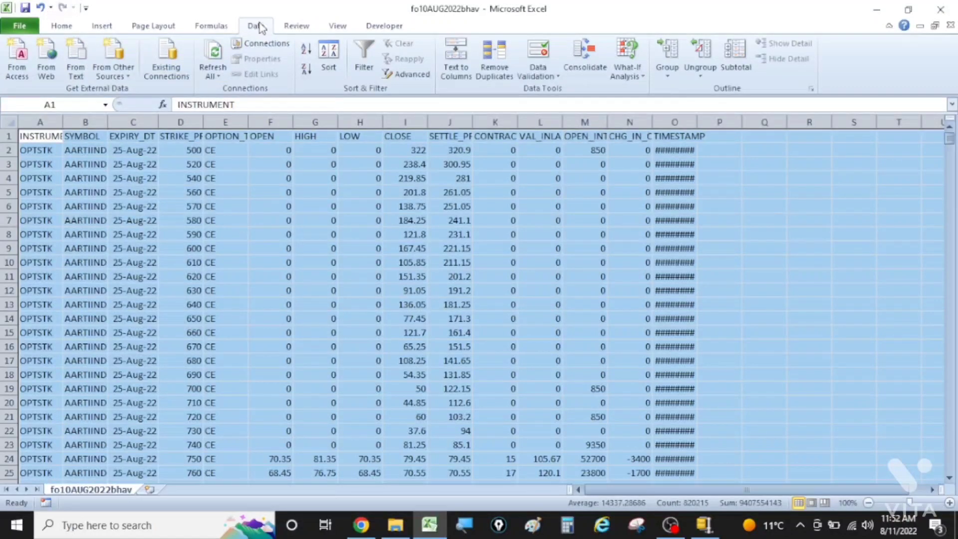
click(343, 65)
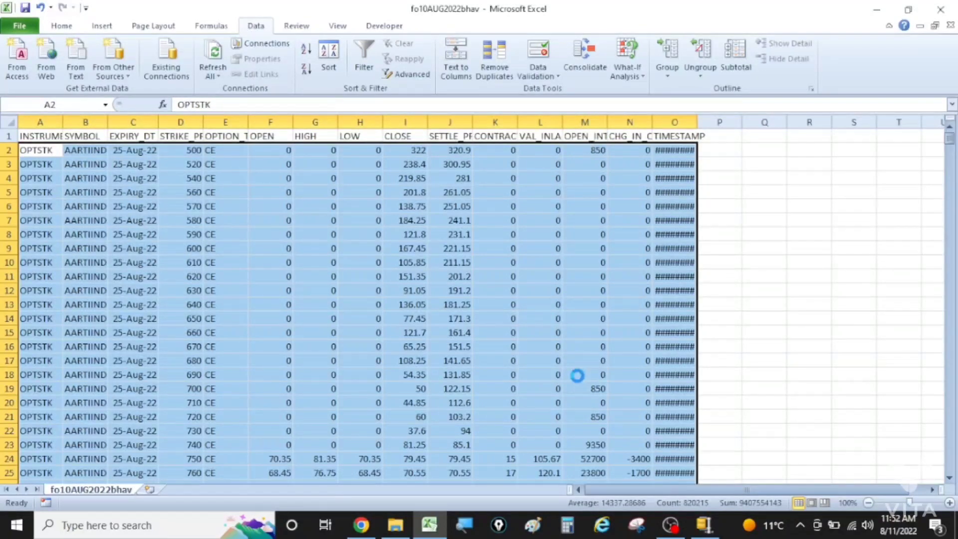
key(ctrl+a)
click(135, 161)
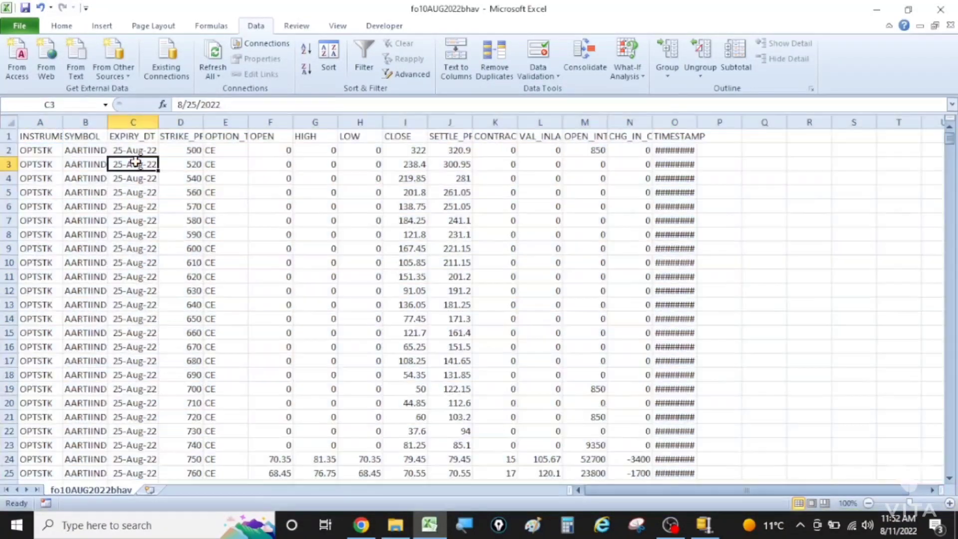
Step: Go to cell C20000 and look further down for the row where the 25-Aug-22 expiry ends and the next expiry begins
click(135, 153)
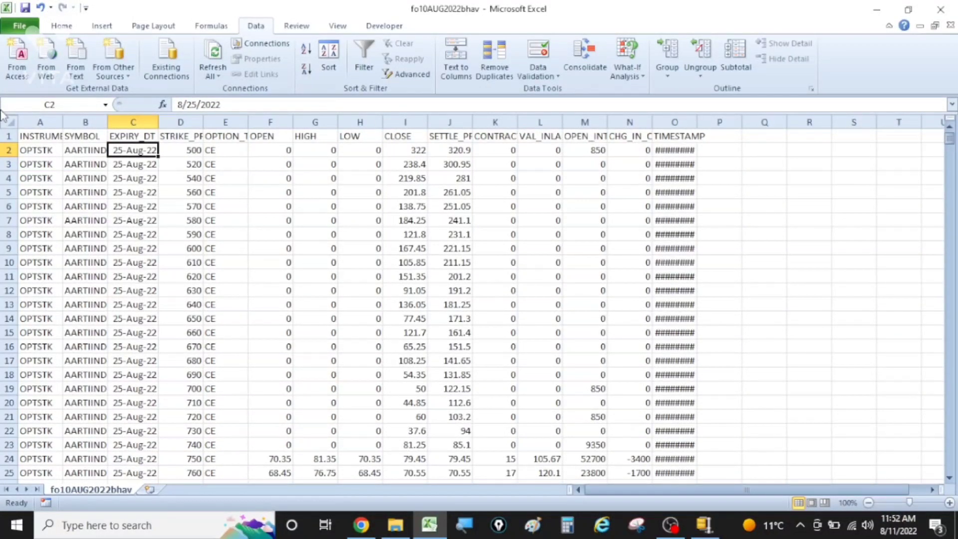
click(63, 103)
text(C20000)
key(Return)
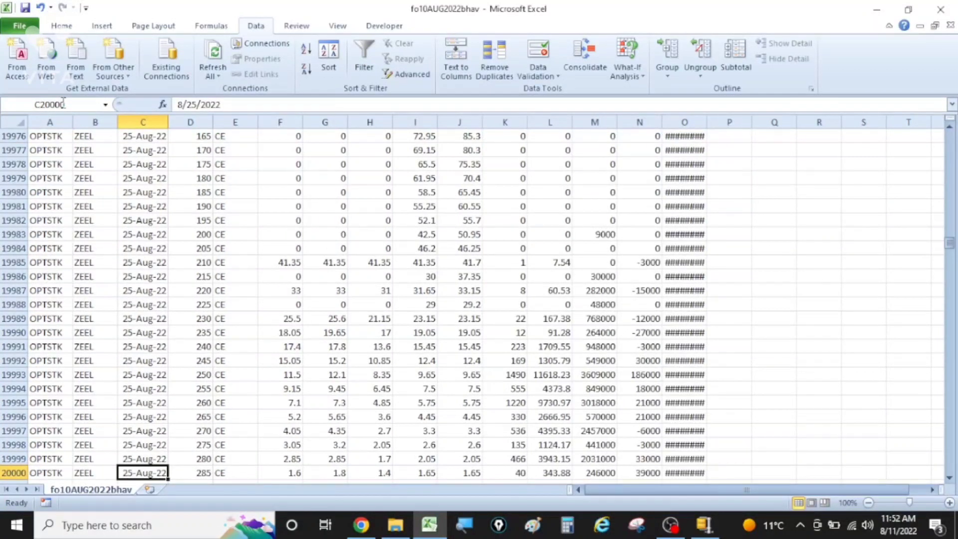
key(Down)
key(Down)
key(Down)
key(Down)
key(Down)
key(Down)
key(Down)
key(Down)
key(Down)
key(Down)
key(Down)
key(Down)
key(Down)
key(Down)
key(Down)
key(Down)
key(Down)
key(Down)
key(Down)
key(Down)
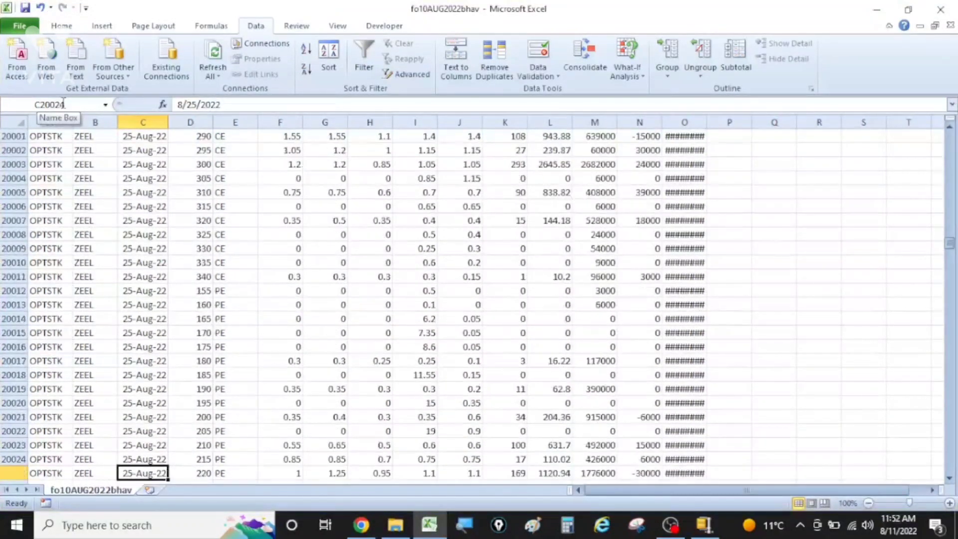
key(Down)
key(Down)
key(Down)
key(Down)
key(Down)
key(Down)
key(Down)
key(Down)
key(Down)
key(Down)
key(Down)
key(Down)
key(Down)
key(Down)
key(Down)
key(Down)
key(Down)
key(Down)
key(Down)
key(Down)
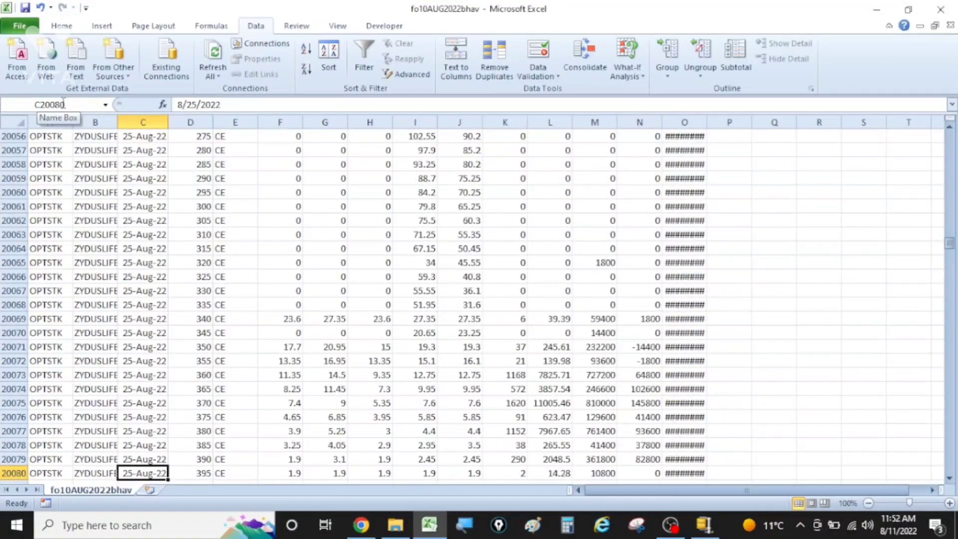
key(Down)
key(Down)
key(Down)
key(Down)
key(Down)
key(Down)
key(Down)
key(Down)
key(Down)
key(Down)
key(Down)
key(Down)
key(Down)
key(Down)
key(Down)
key(Down)
key(Down)
key(Down)
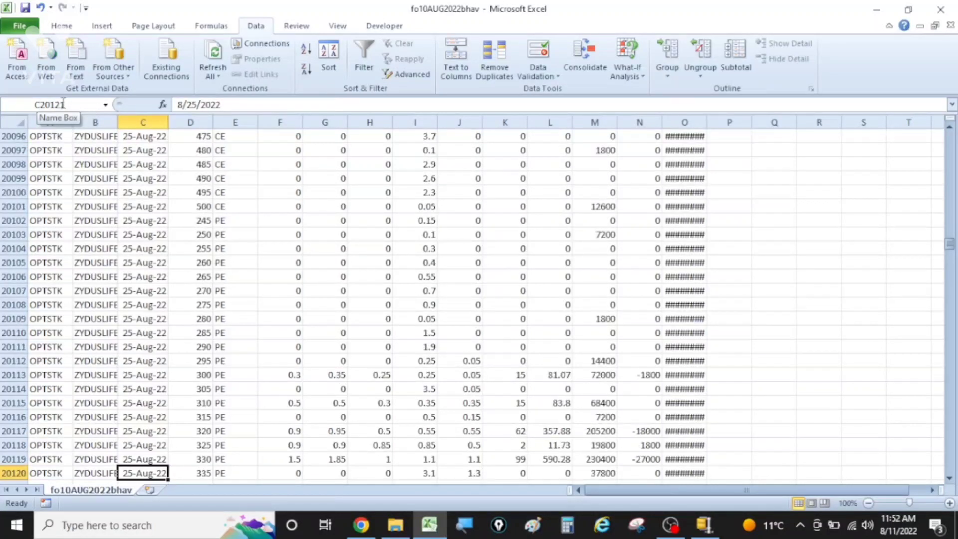
key(Down)
key(Down)
key(Down)
key(Down)
key(Down)
key(Down)
key(Down)
key(Down)
key(Down)
key(Down)
key(Down)
key(Down)
key(Down)
key(Down)
key(Down)
key(Down)
key(Down)
key(Down)
key(Down)
key(Down)
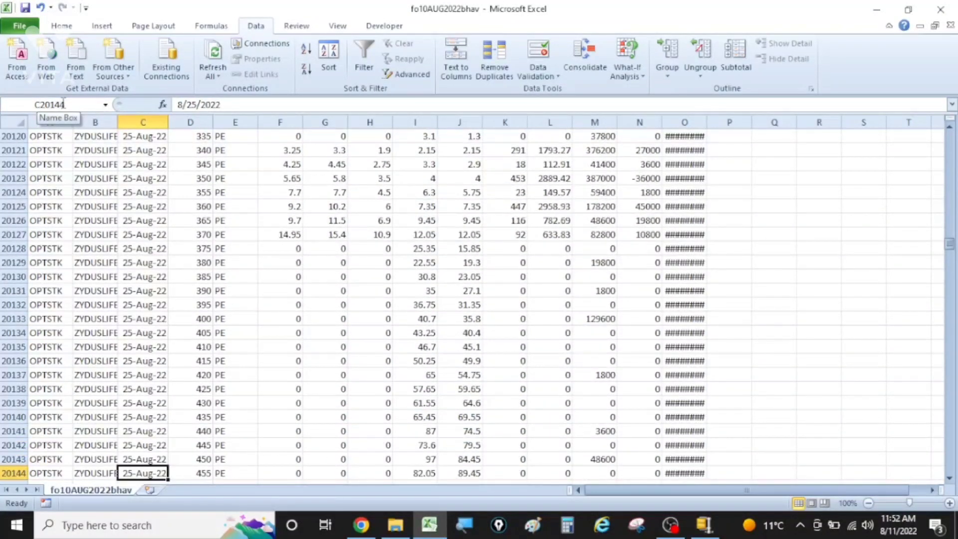
key(Up)
key(Up)
key(Up)
key(Up)
key(Up)
key(Up)
key(Up)
key(Up)
key(Up)
key(Up)
key(Up)
key(Up)
key(Up)
key(Up)
key(Up)
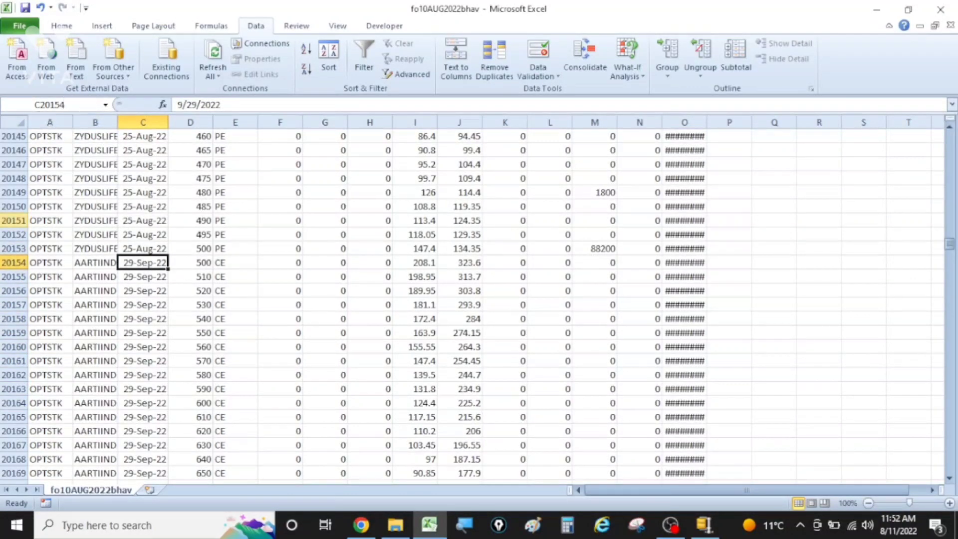
Step: Delete all later-expiry rows from row 20154 down to the end of the data, and widen the TIMESTAMP column to fit its dates
click(7, 262)
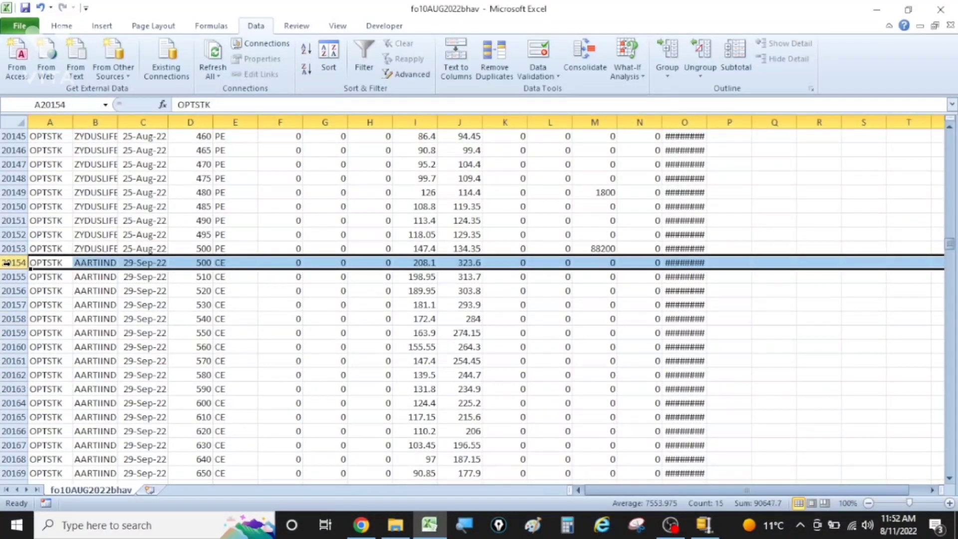
key(ctrl+shift+Down)
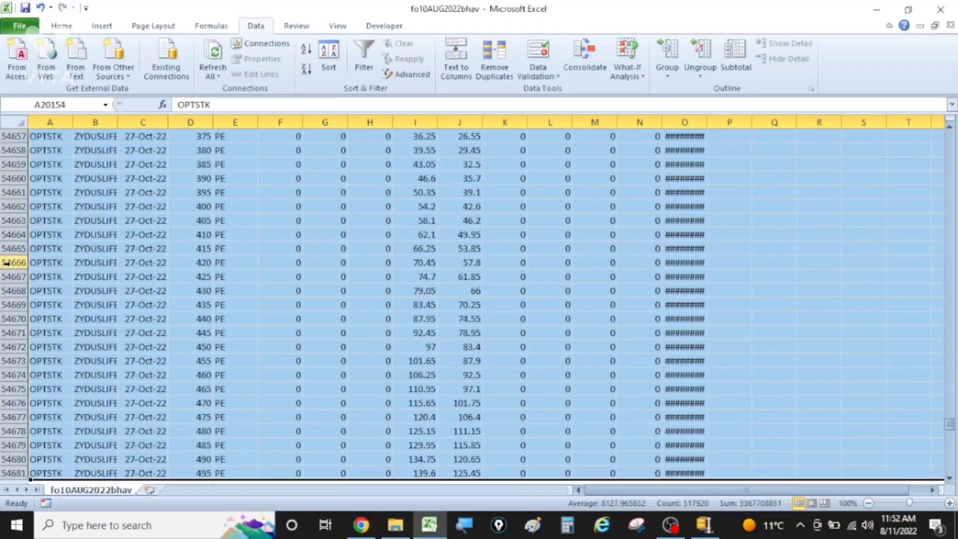
key(ctrl+minus)
key(Up)
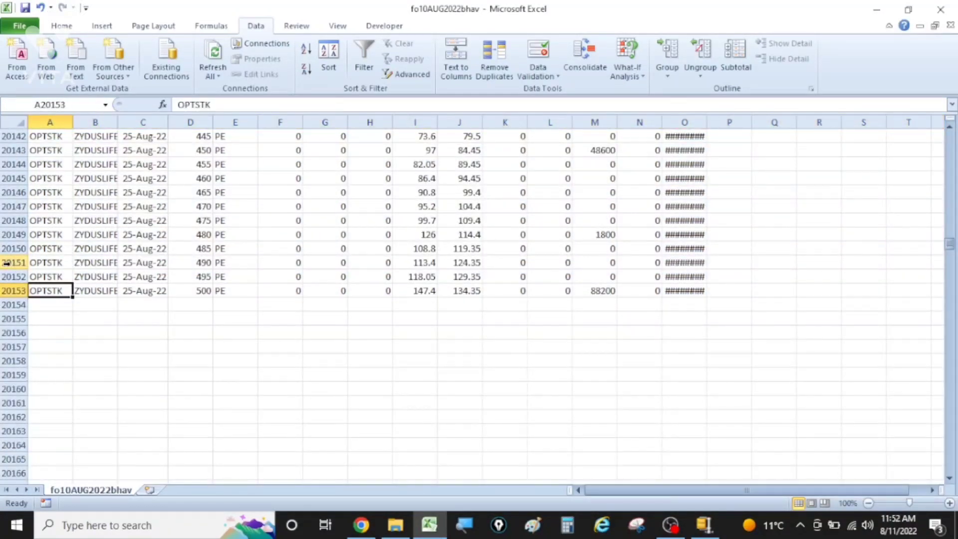
key(ctrl+Home)
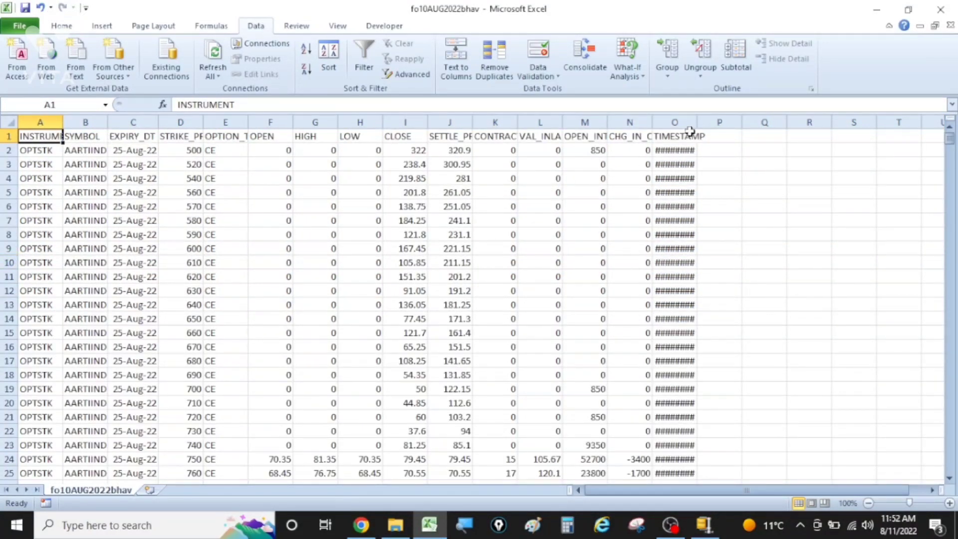
drag(698, 122, 704, 123)
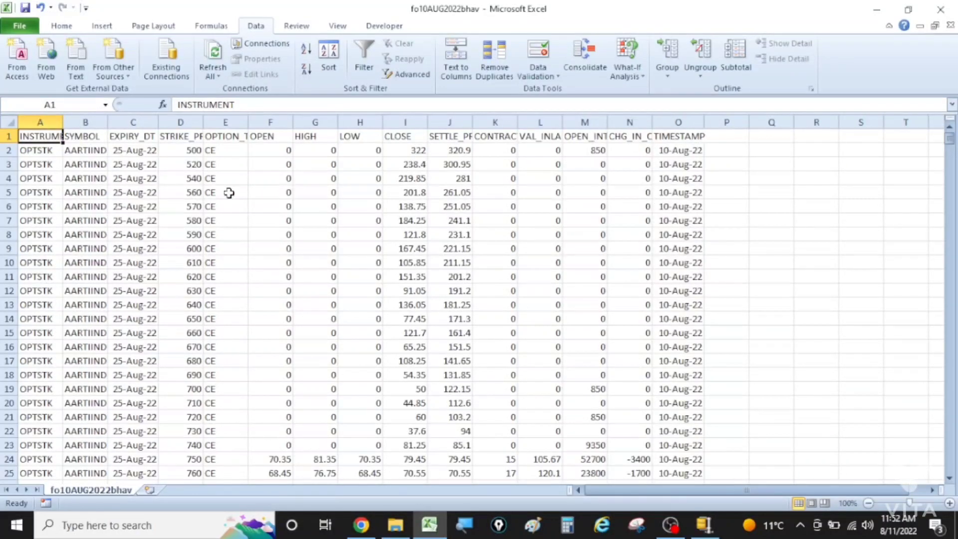
Step: Copy the remaining data with its header row from A1 to O20153, and switch to the Work sheet of NP Macro_Max_OI in Chrome
key(ctrl+shift+Right)
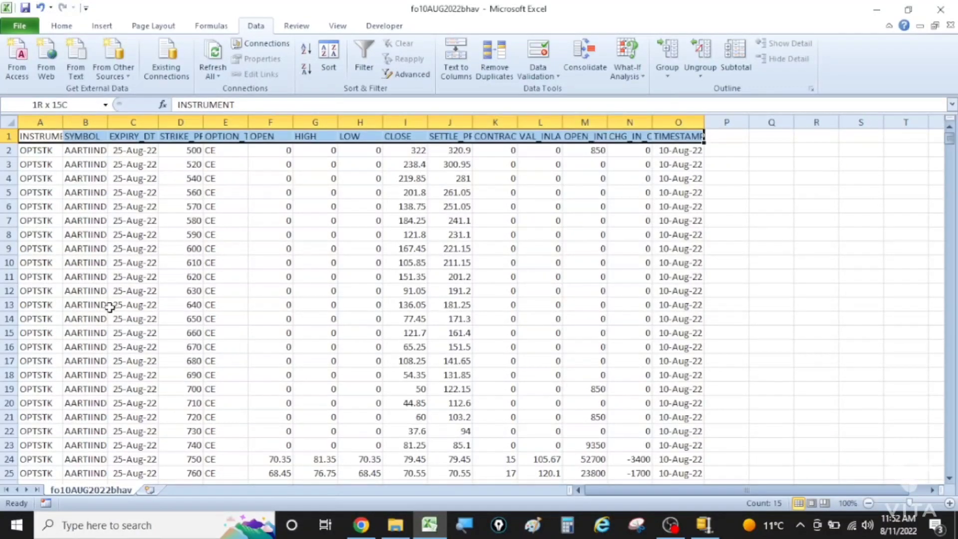
key(ctrl+shift+Down)
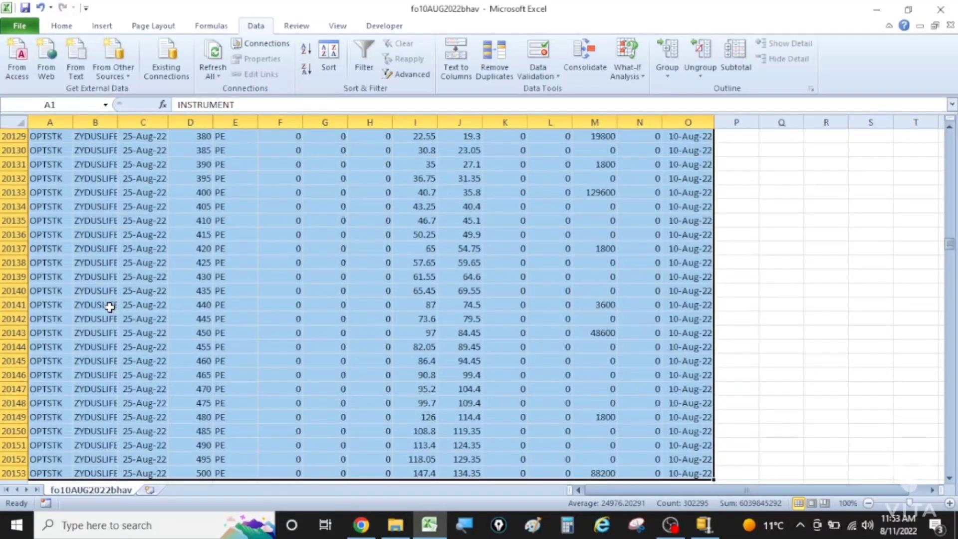
key(ctrl+c)
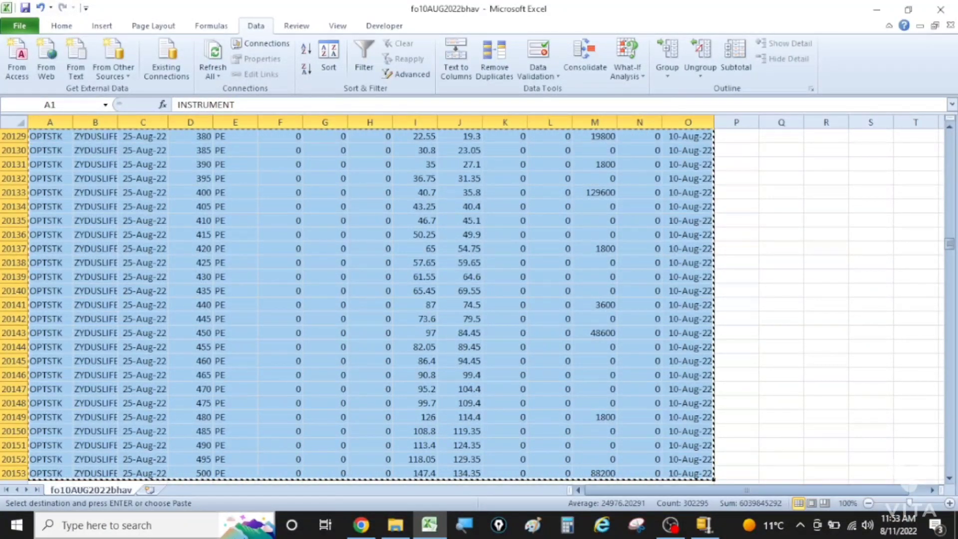
mouse_move(364, 532)
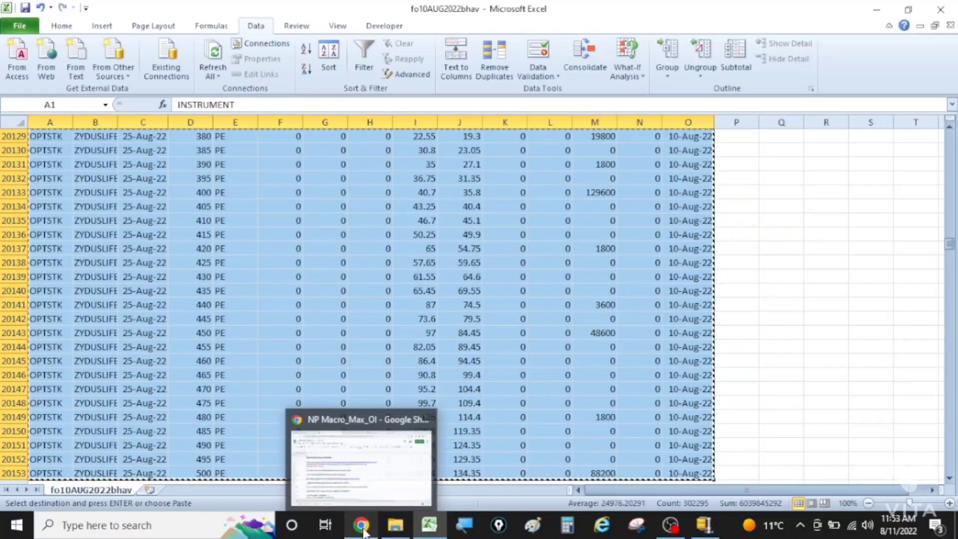
click(382, 481)
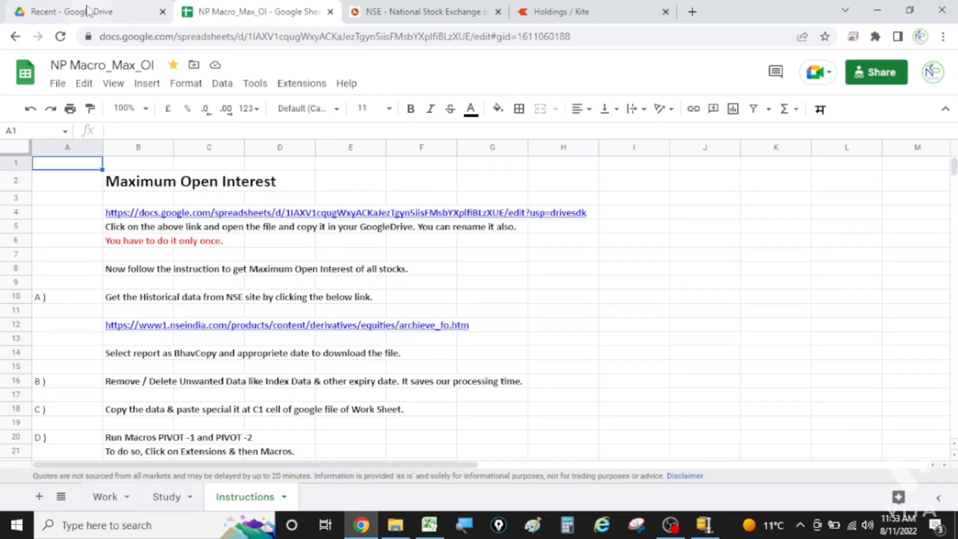
click(105, 496)
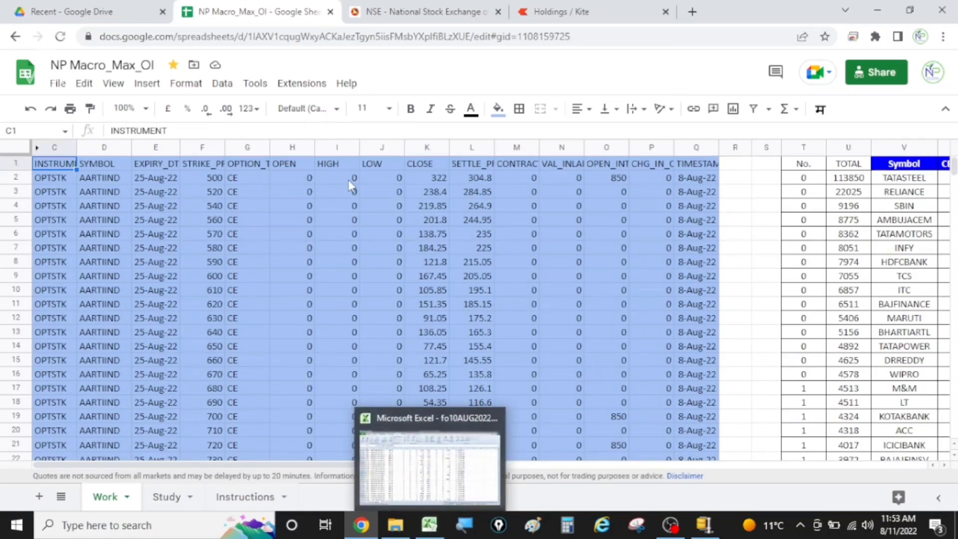
Step: Switch back to fo10AUG2022bhav in Excel, reselect the data from A1 through column O down to row 20153, and copy it again
click(464, 429)
key(ctrl+a)
key(ctrl+c)
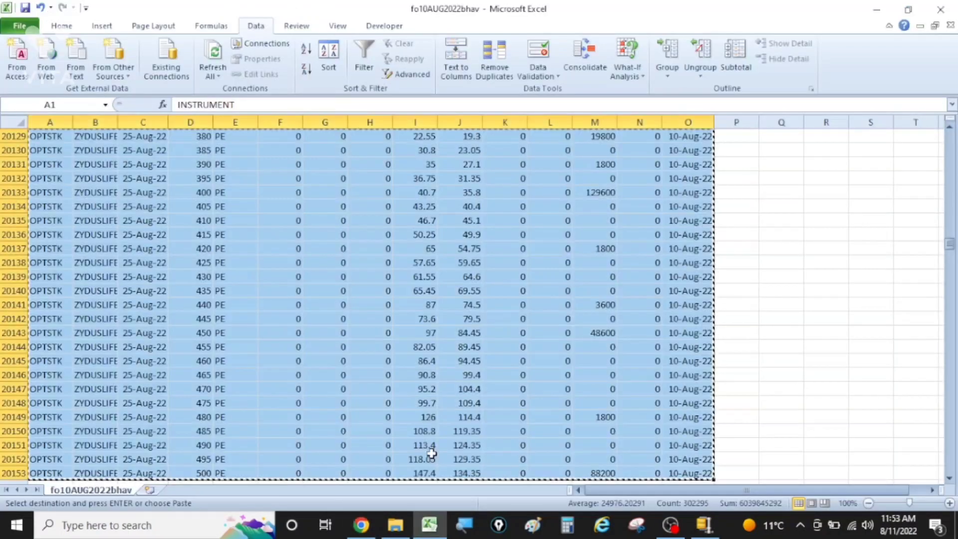
key(Escape)
click(52, 175)
key(ctrl+Home)
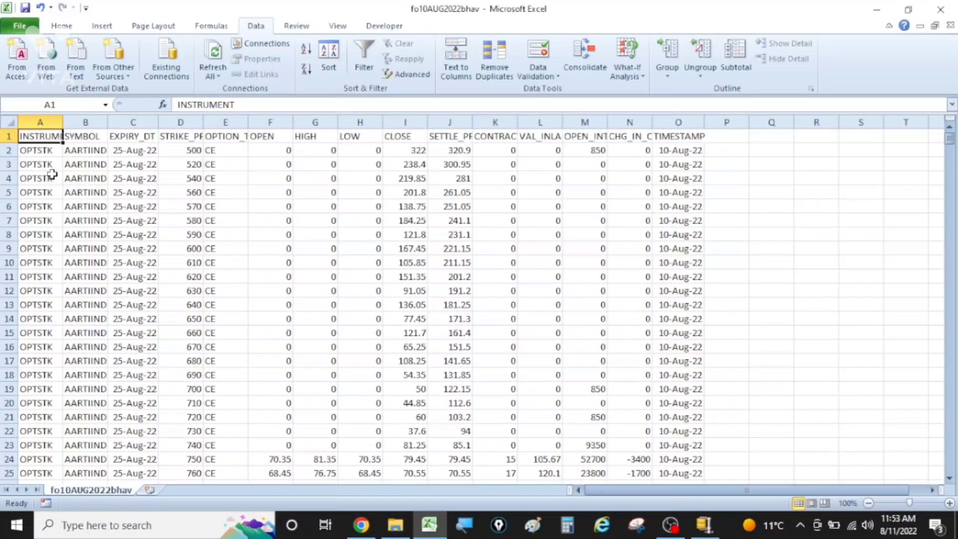
key(shift+Right)
key(shift+Right)
key(shift+Right)
key(shift+Right)
key(shift+Right)
key(shift+Right)
key(shift+Right)
key(shift+Right)
key(shift+Right)
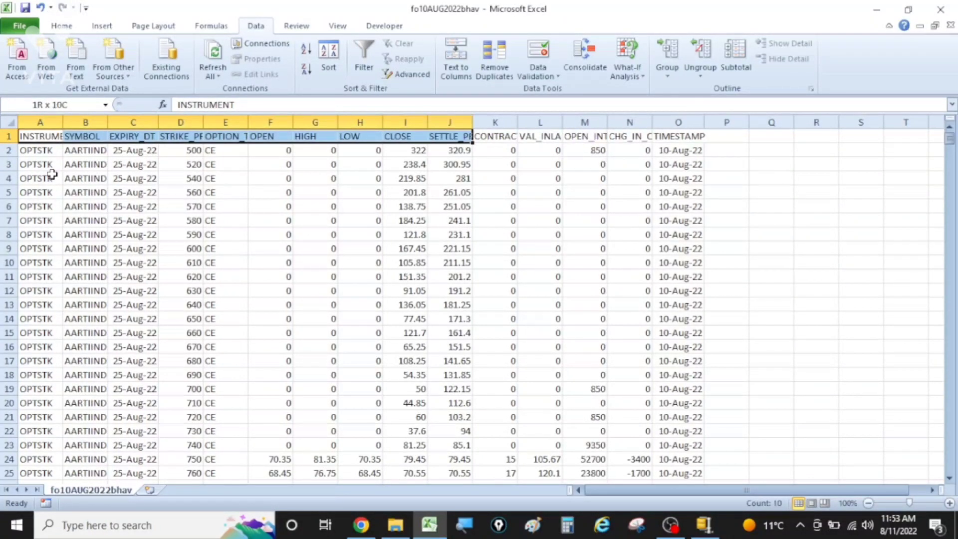
key(shift+Right)
key(shift+Right)
key(shift+Right)
key(shift+Right)
key(shift+Right)
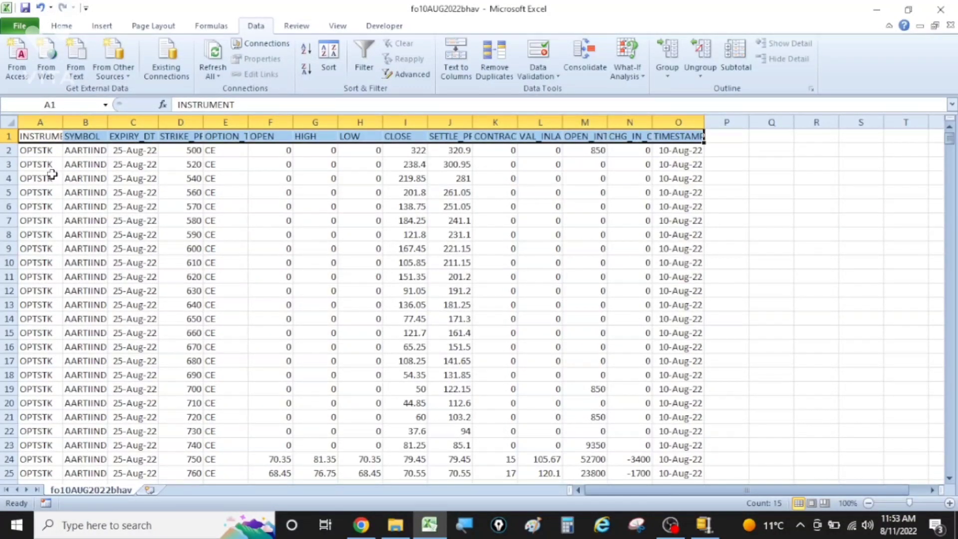
key(ctrl+shift+Down)
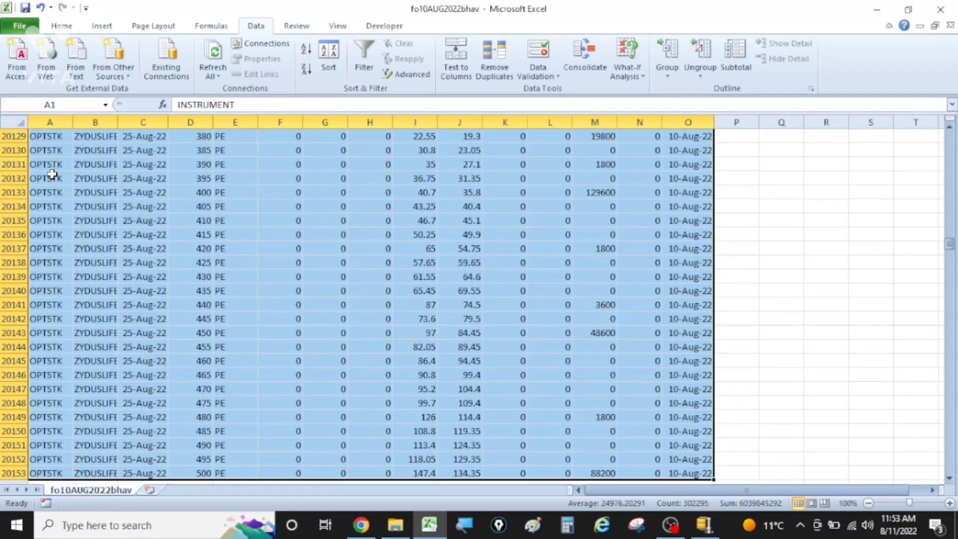
key(ctrl+c)
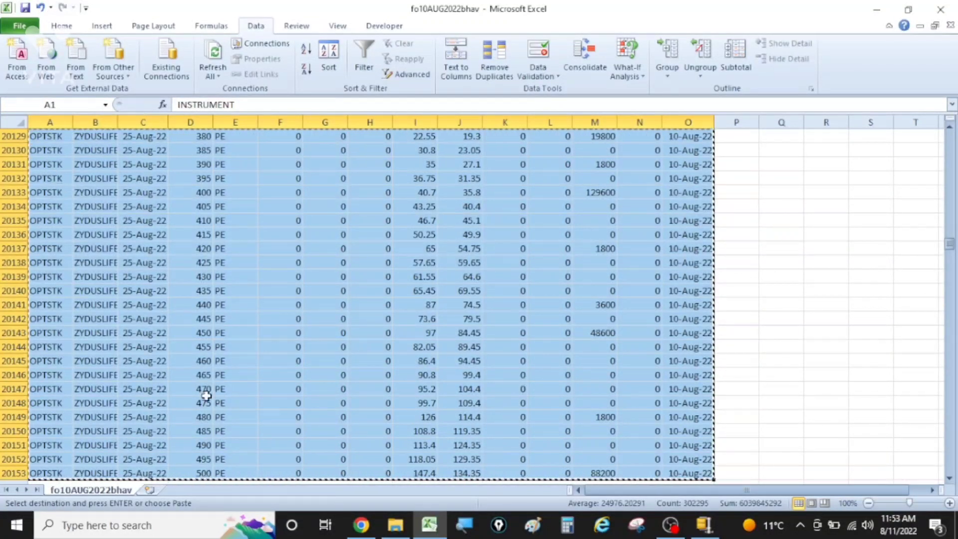
Step: Switch to NP Macro_Max_OI in Chrome and paste the copied data as values only at cell C1 of the Work sheet
click(367, 533)
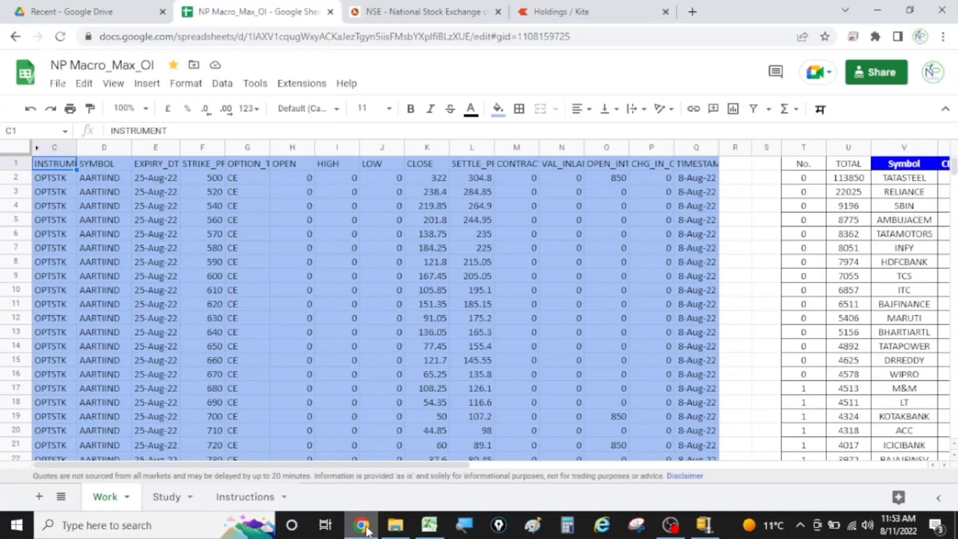
right_click(56, 160)
mouse_move(110, 196)
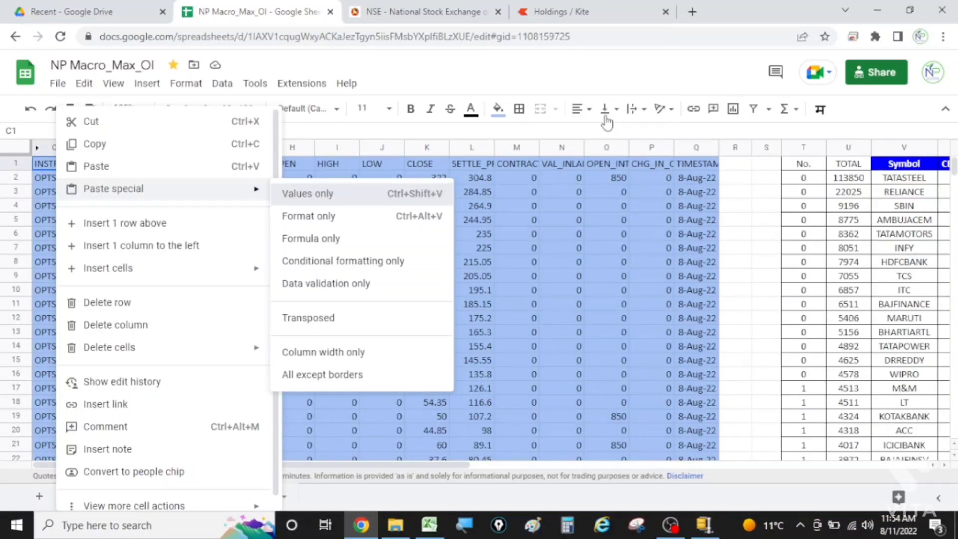
click(669, 524)
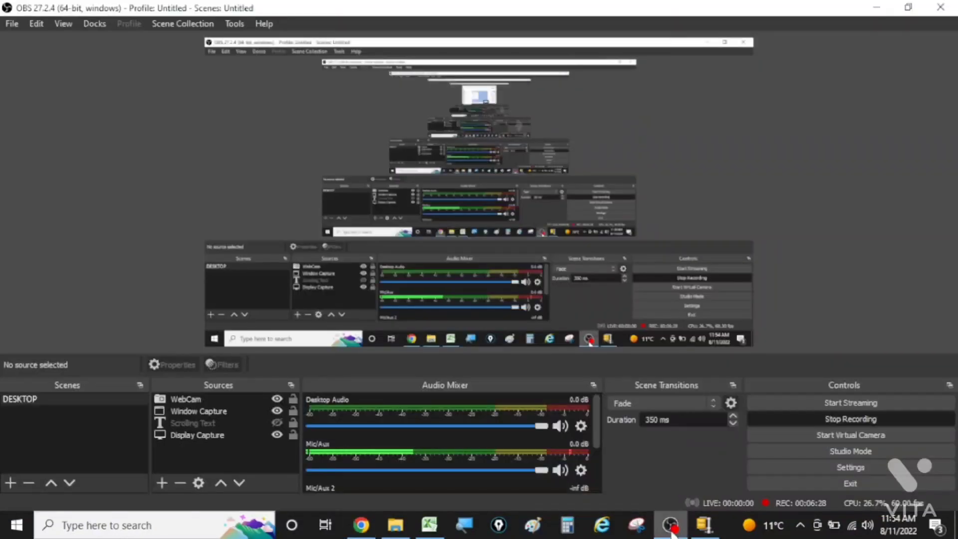
click(866, 419)
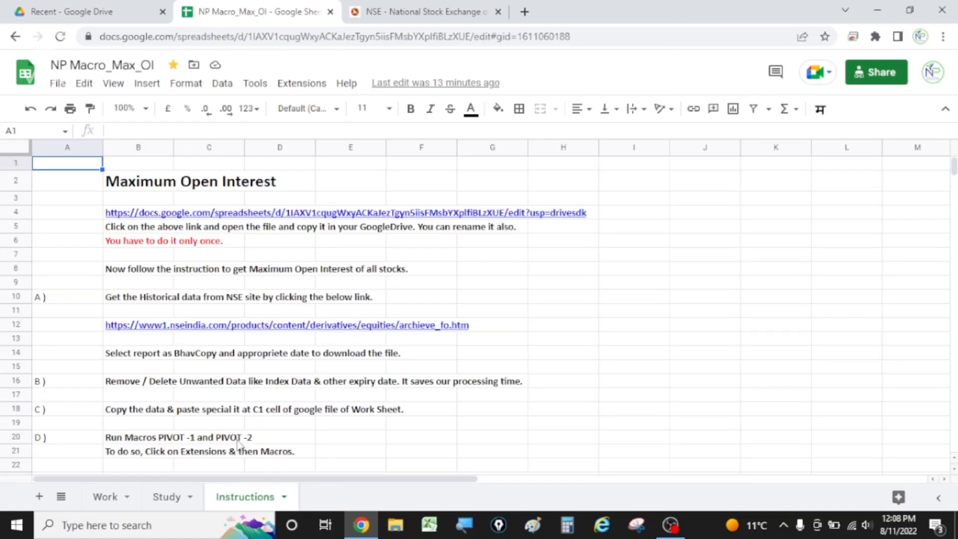
Step: Open the Work sheet and check the date of the pasted data in TIMESTAMP cell Q2
click(105, 504)
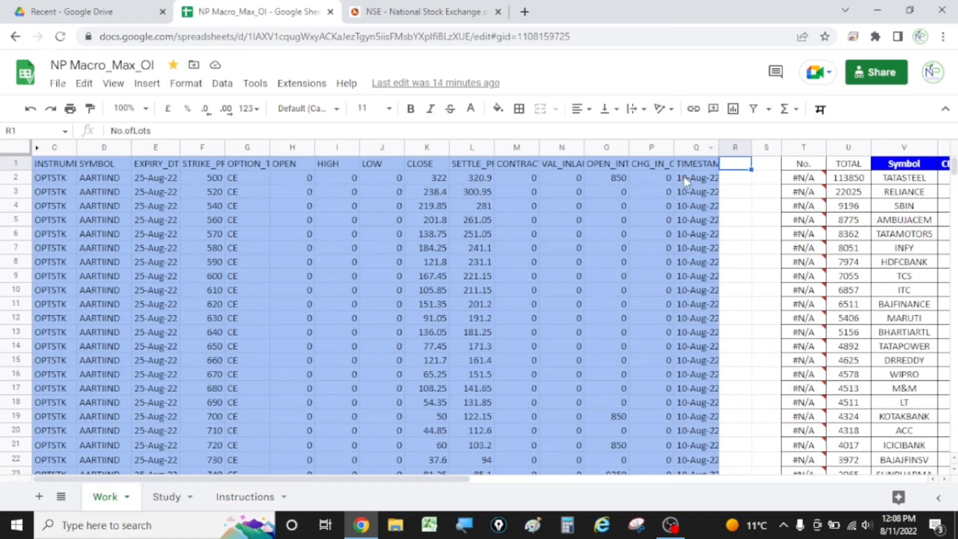
click(684, 178)
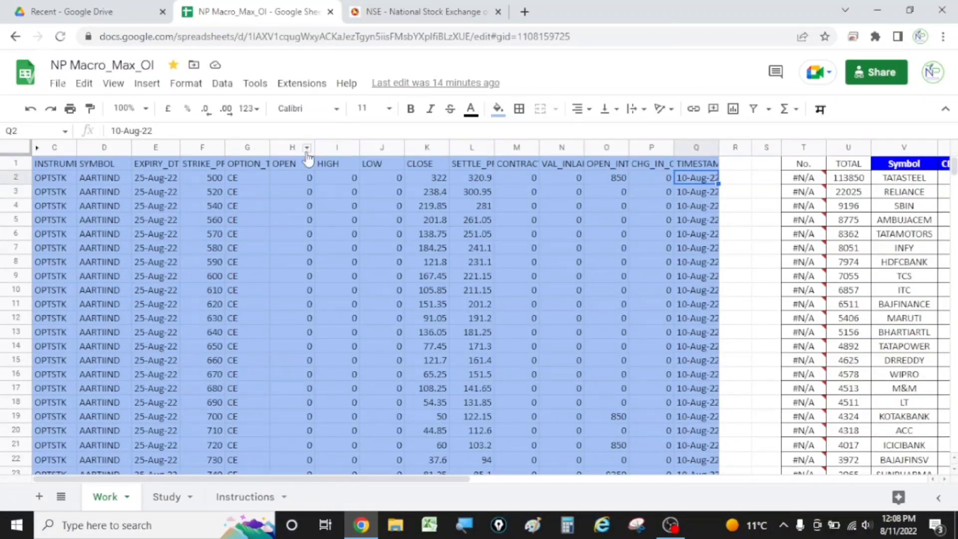
click(58, 83)
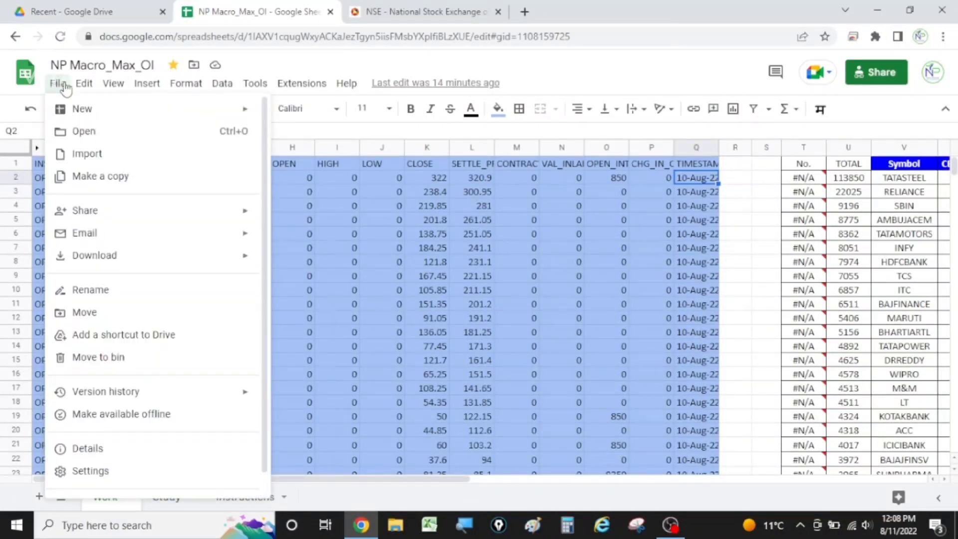
mouse_move(83, 84)
click(8, 89)
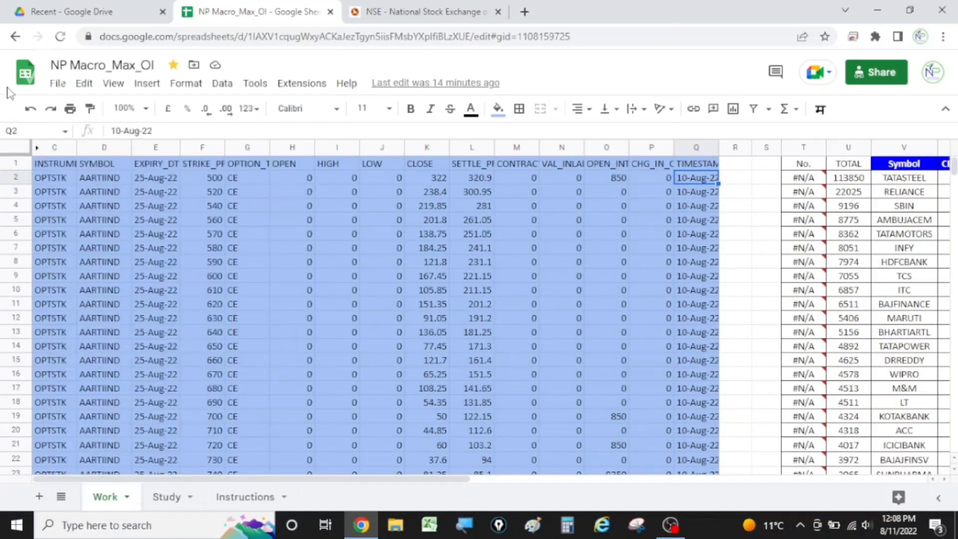
click(227, 86)
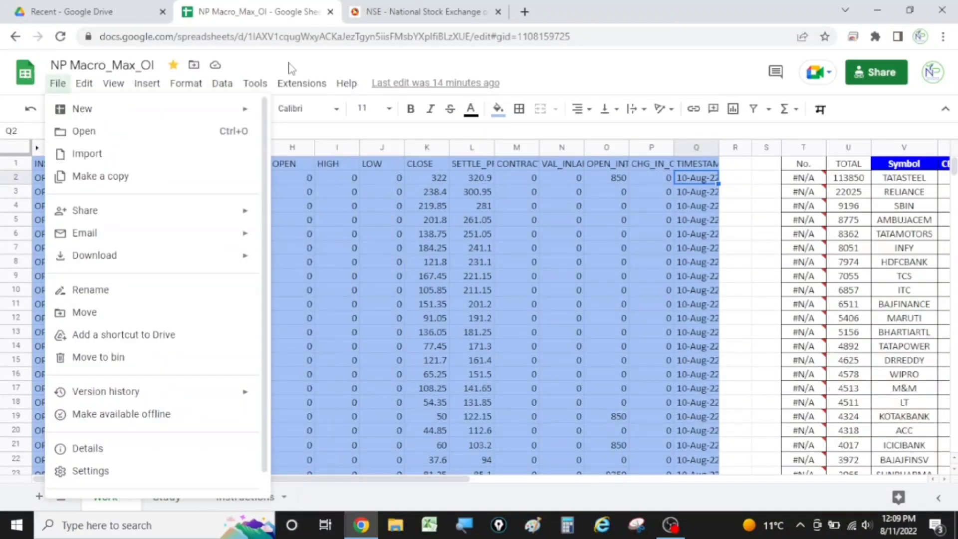
click(289, 66)
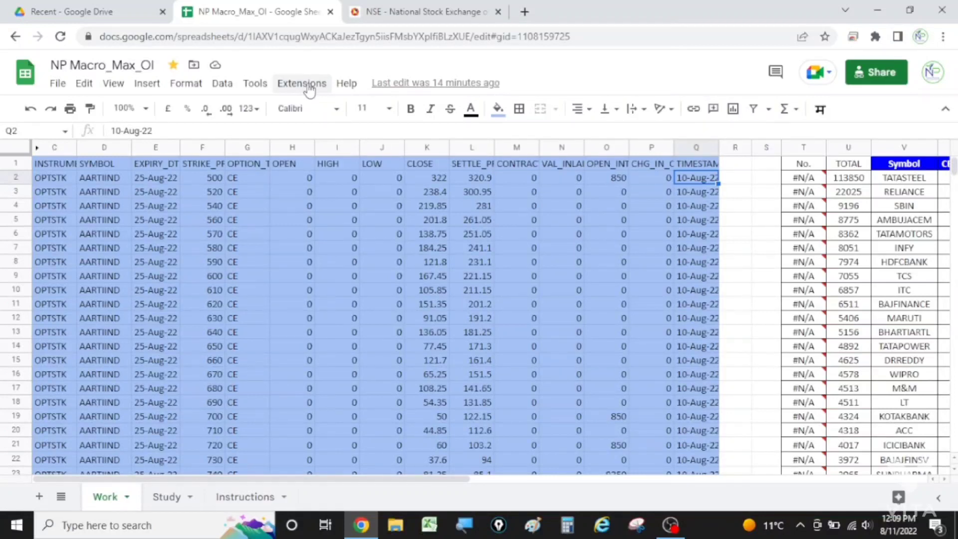
Step: Run the PIVOT1 macro on the pasted data in the Work sheet
click(310, 90)
mouse_move(311, 135)
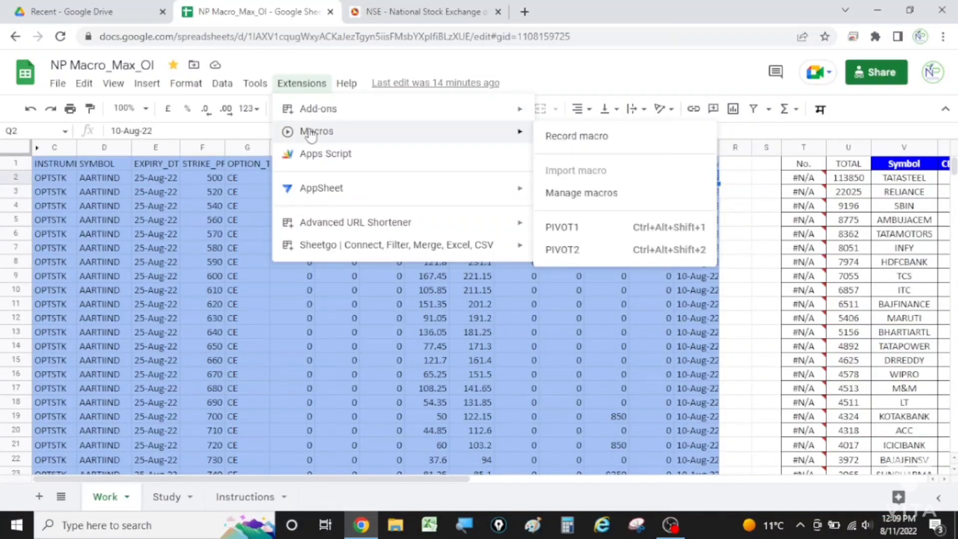
click(578, 231)
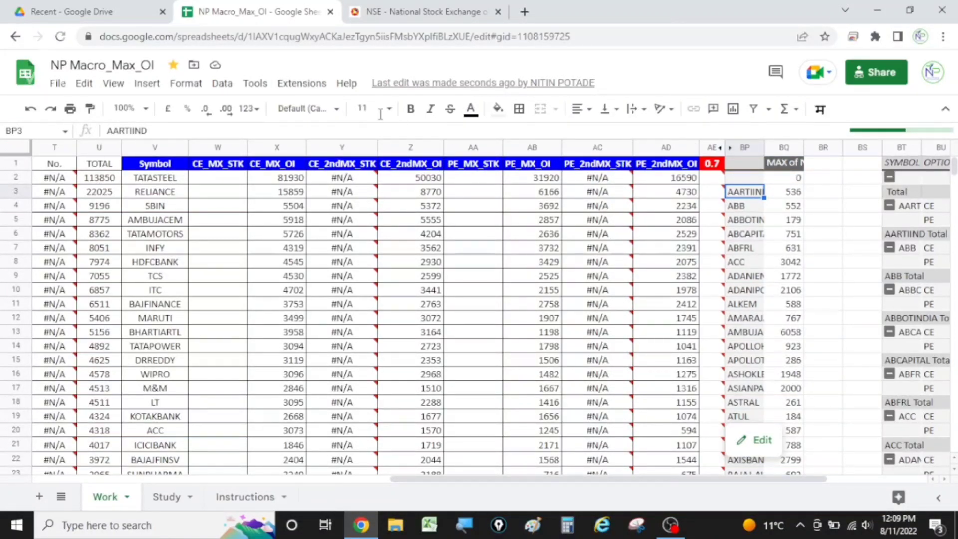
Step: Run the PIVOT2 macro on the Work sheet to fill in the second-highest open interest figures
click(294, 85)
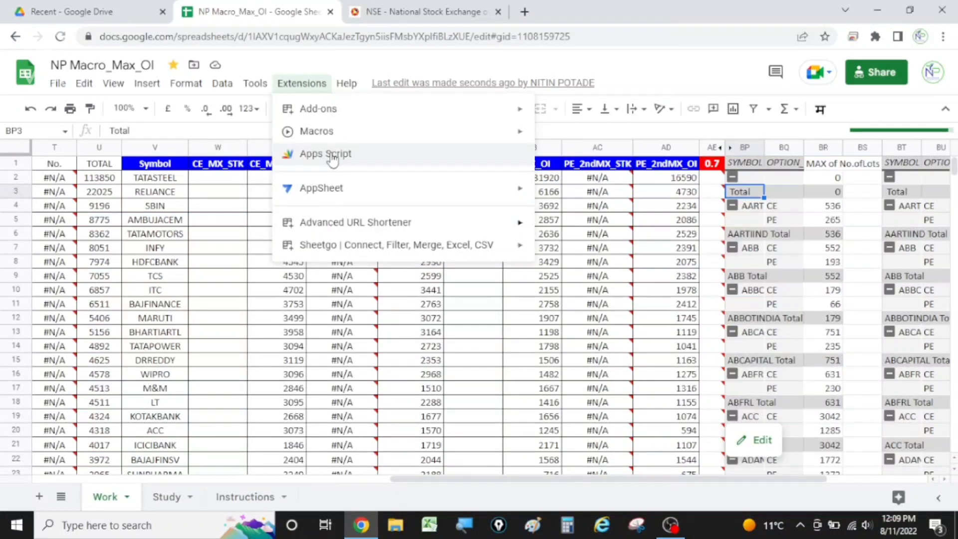
mouse_move(317, 131)
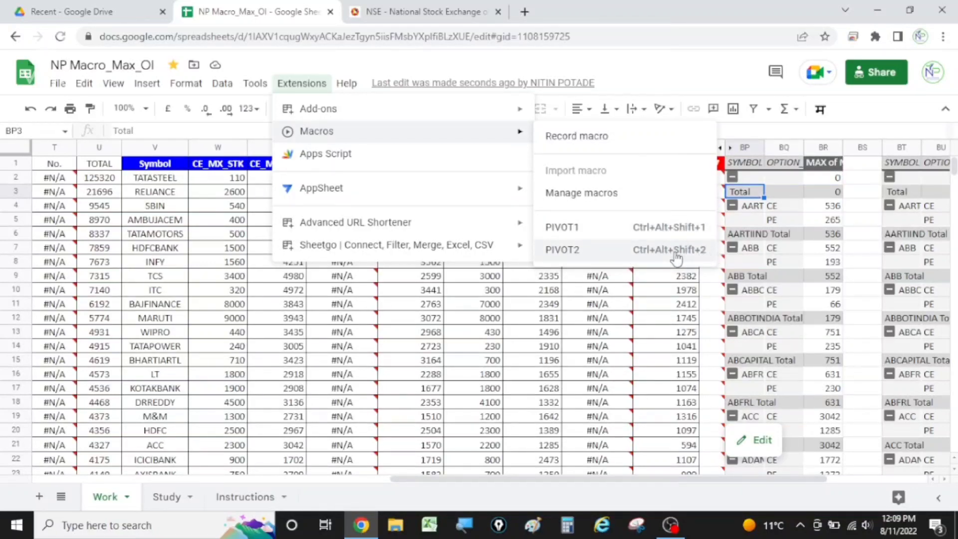
click(574, 252)
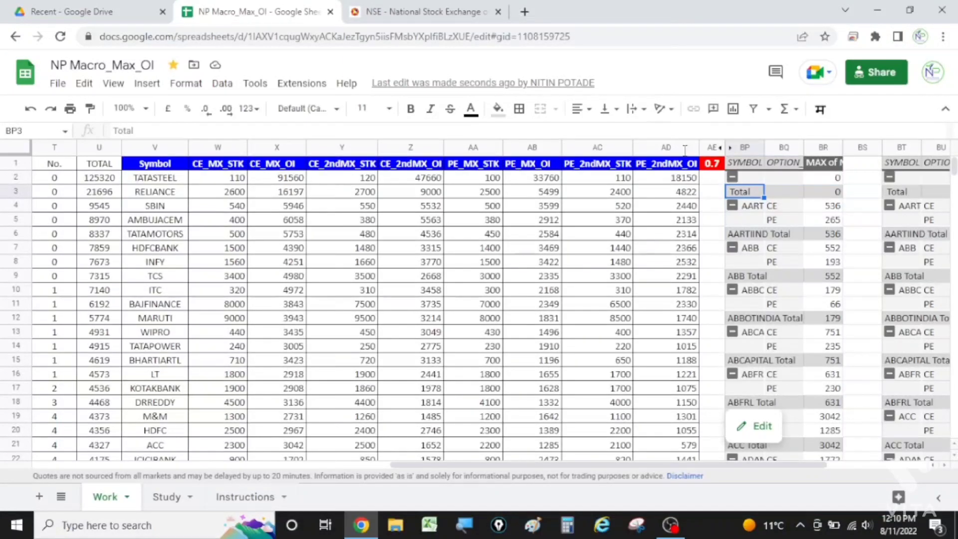
Step: Check the ratio threshold in AE1 and the stock list on the Study sheet, and return to the Work sheet
click(713, 169)
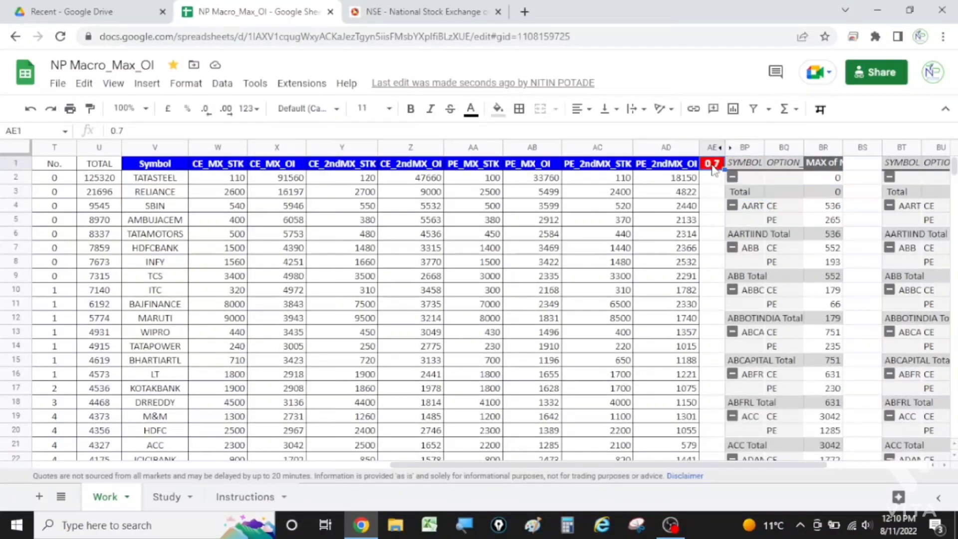
click(165, 498)
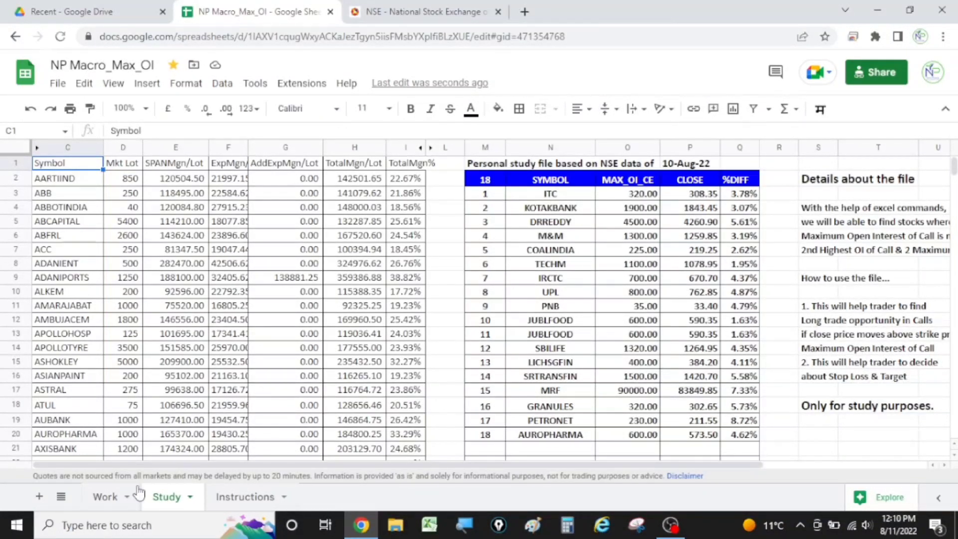
click(106, 497)
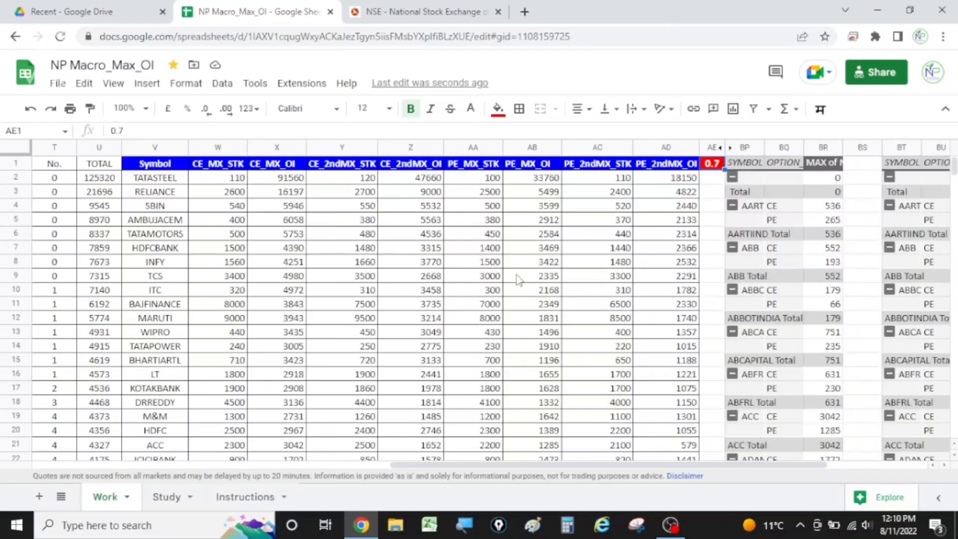
Step: Examine the TOTAL column of the Work sheet from U2 down to row 101, and open the Study sheet to compare
click(93, 166)
click(96, 182)
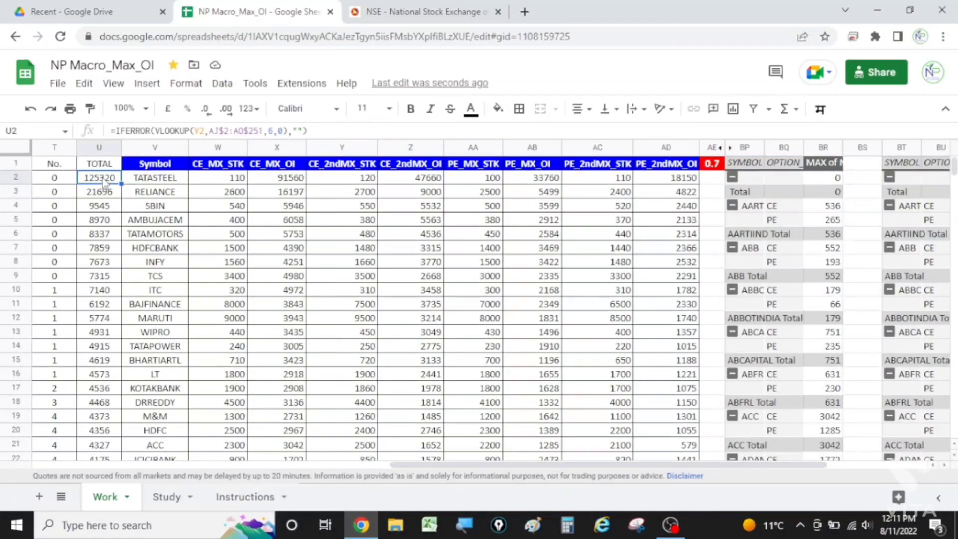
key(ctrl+Down)
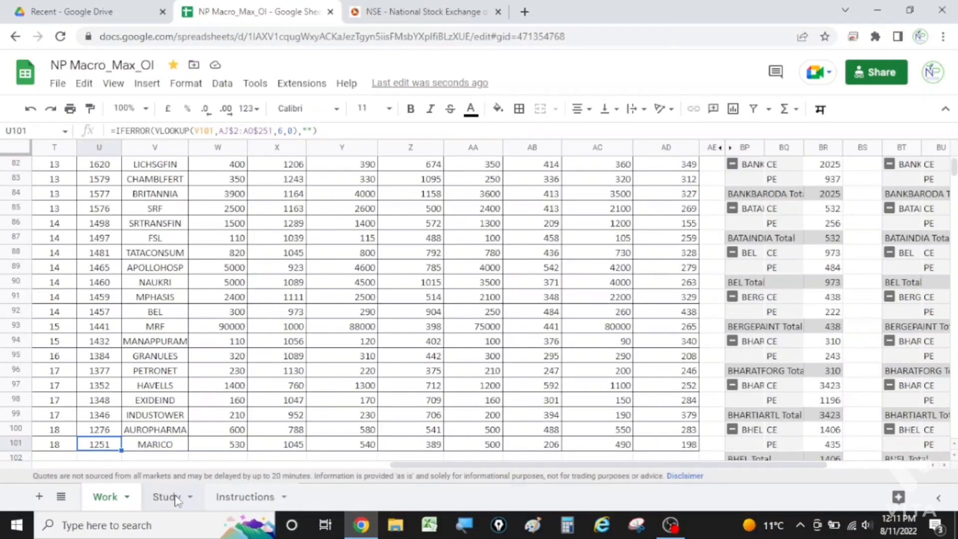
click(172, 498)
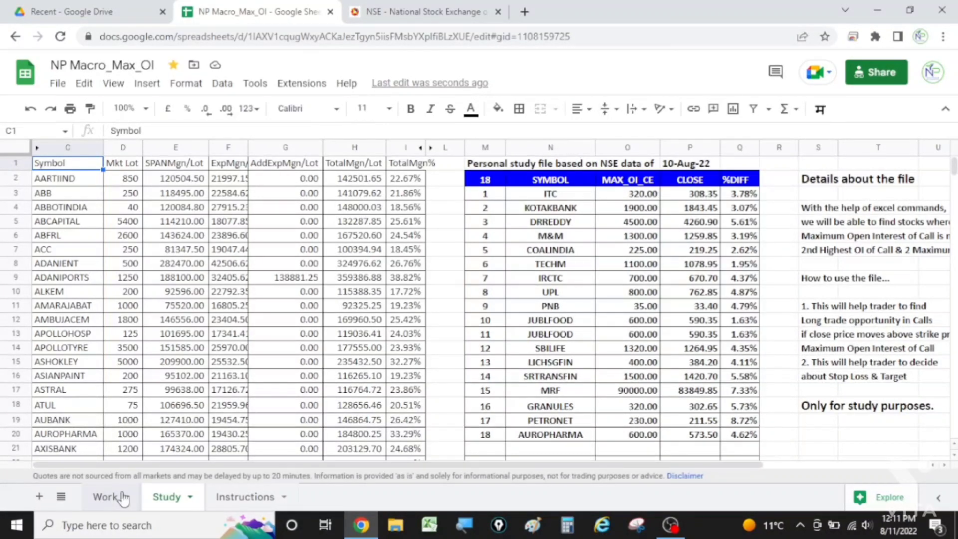
Step: Review the Work sheet's header row from PE_MX_STK in AA1 across to BP1, and look at the Study sheet's stock list again
click(124, 498)
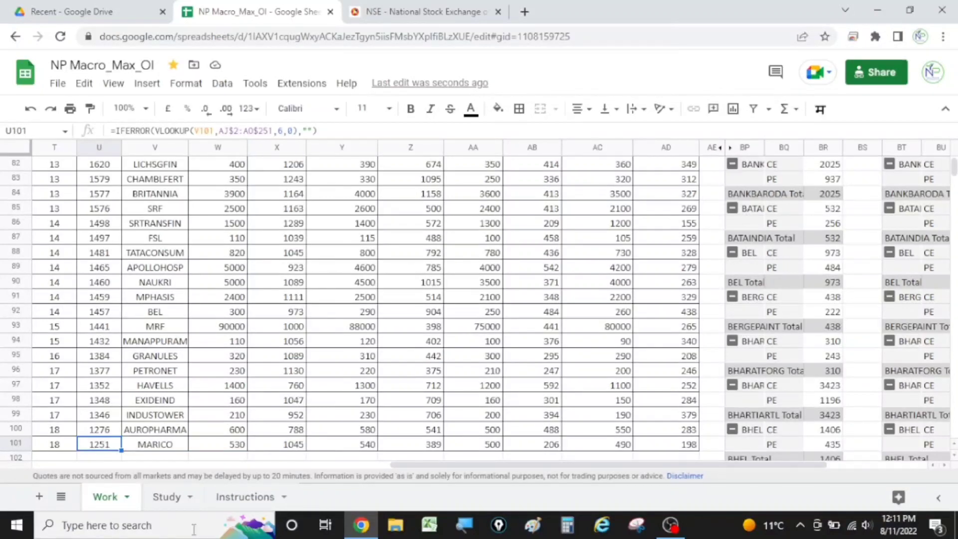
click(471, 171)
key(ctrl+Up)
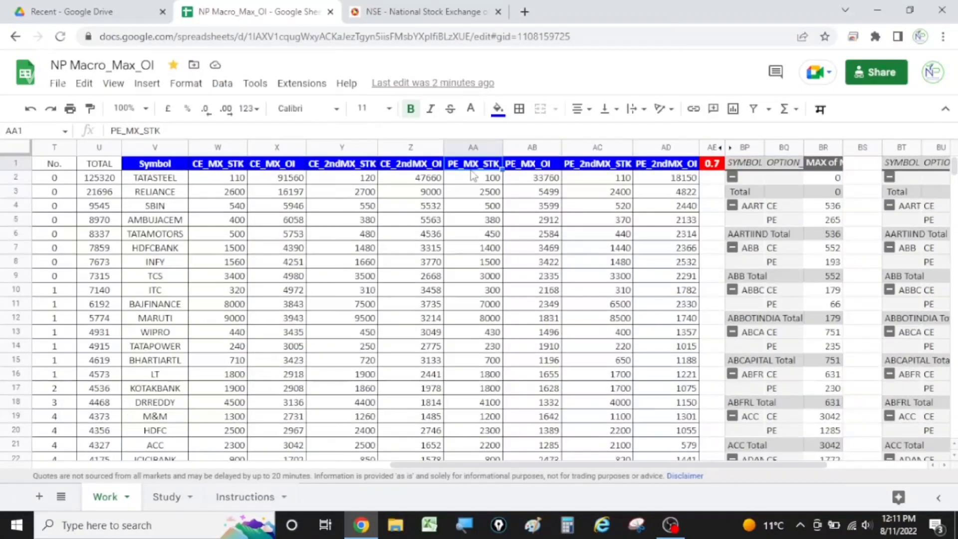
key(Right)
key(Right)
key(Right)
key(Right)
key(Right)
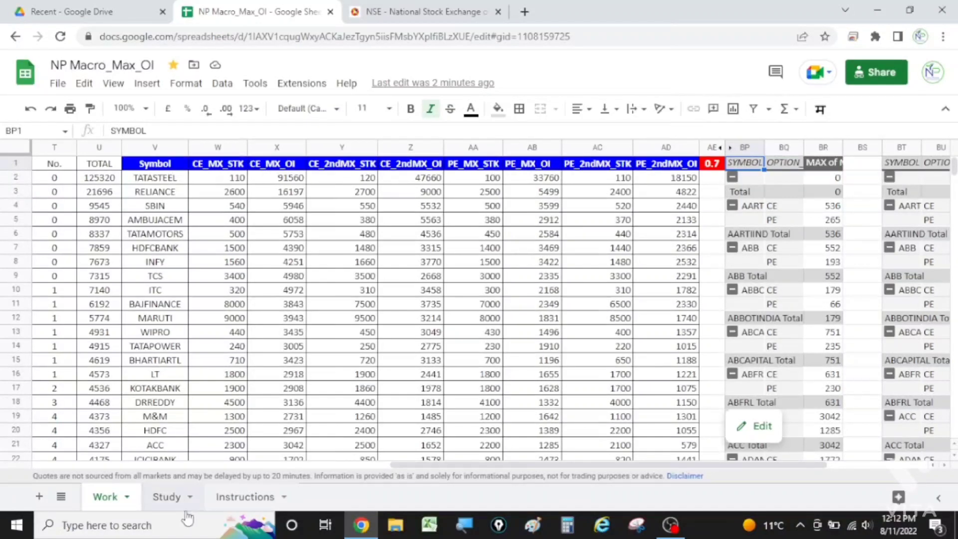
click(167, 497)
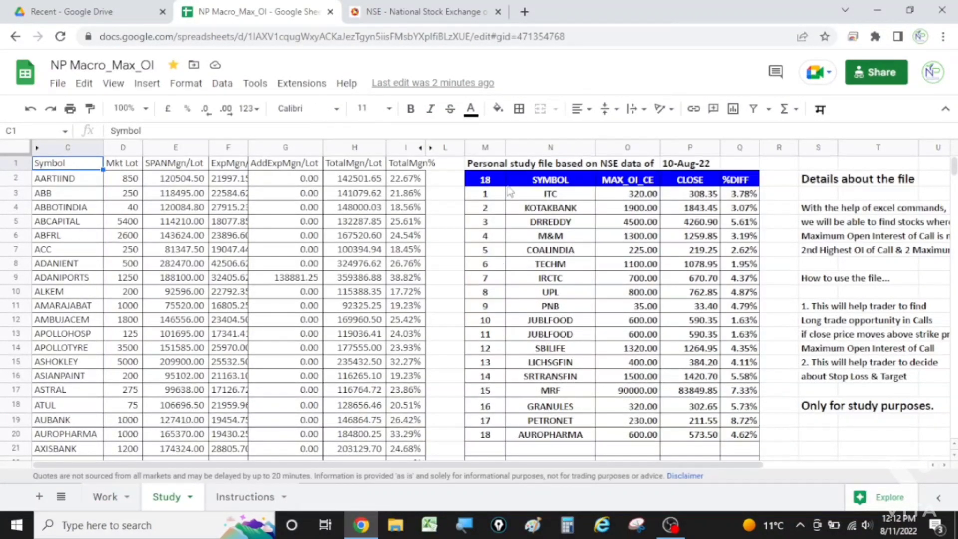
Step: Set the threshold in AE1 of the Work sheet to 0.5 and check the filtered stock list on the Study sheet
click(110, 496)
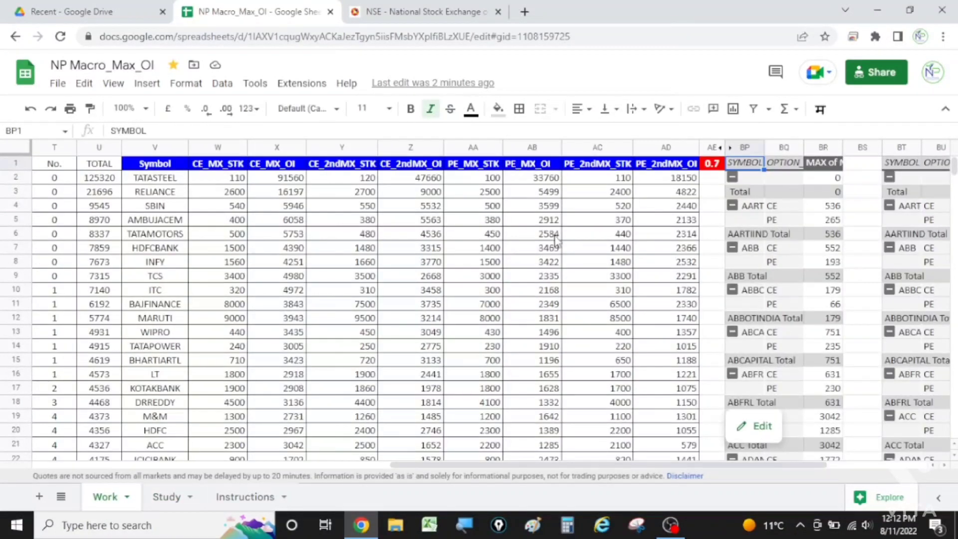
double_click(713, 169)
key(BackSpace)
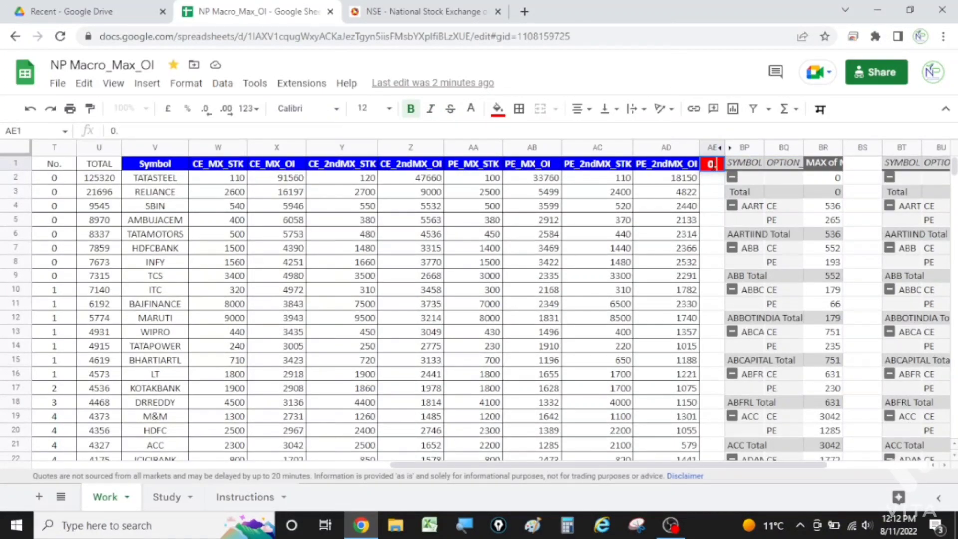
text(5)
key(Return)
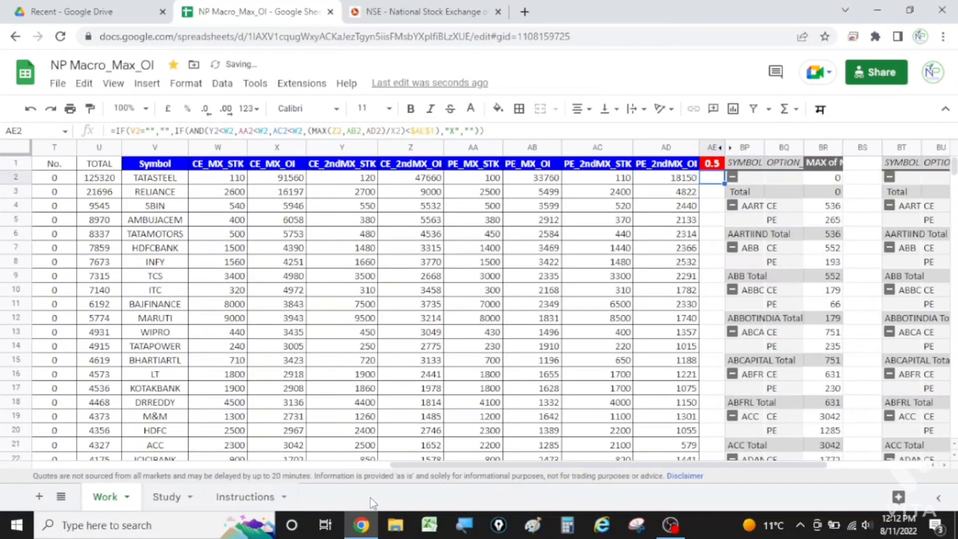
click(166, 496)
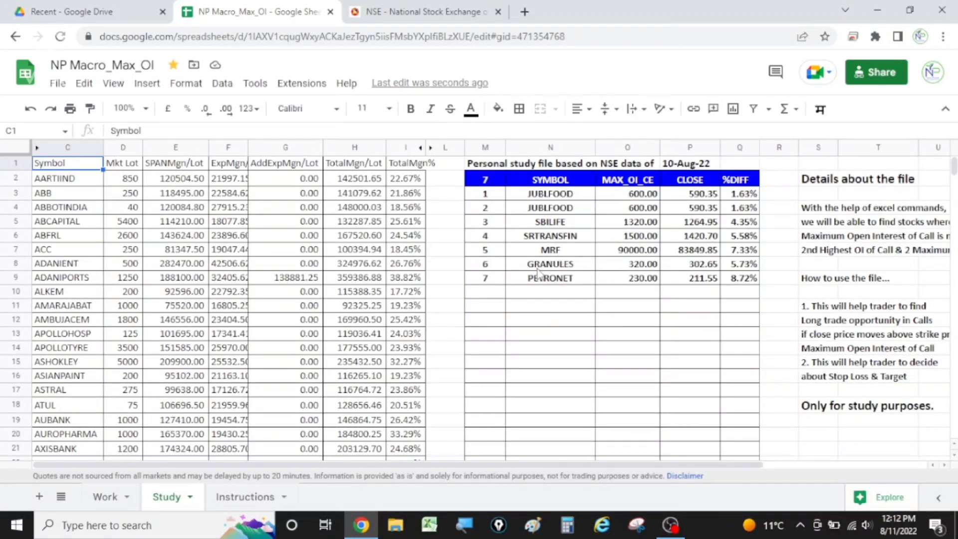
Step: Set the threshold in AE1 of the Work sheet to 0.7
click(105, 497)
click(709, 164)
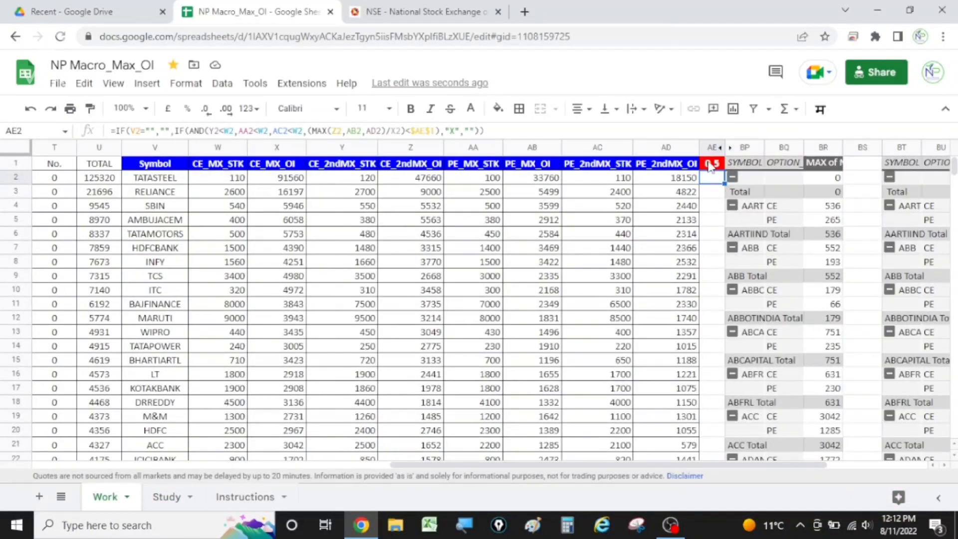
text(0.7)
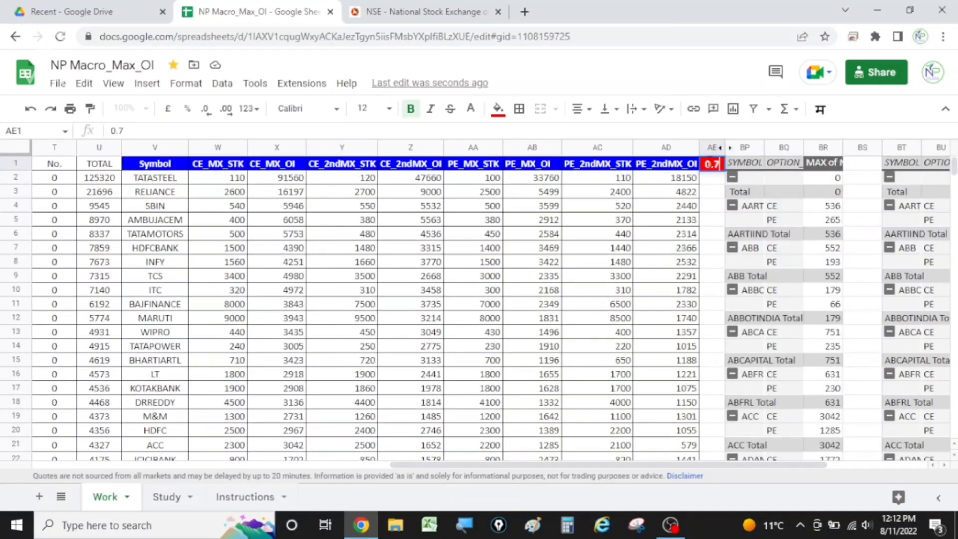
key(Return)
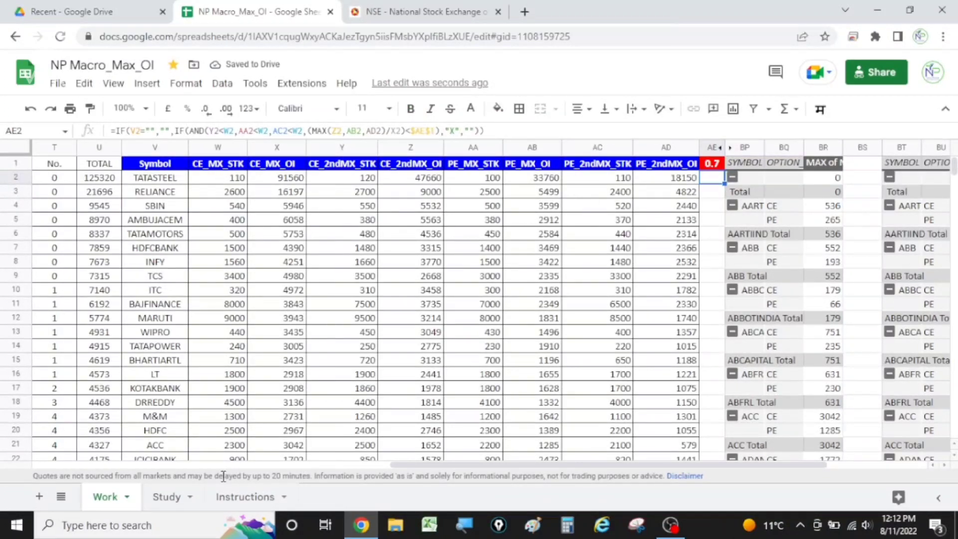
Step: Open the Study sheet and review the stock list and the full "Details about the file" notes beside it
click(166, 497)
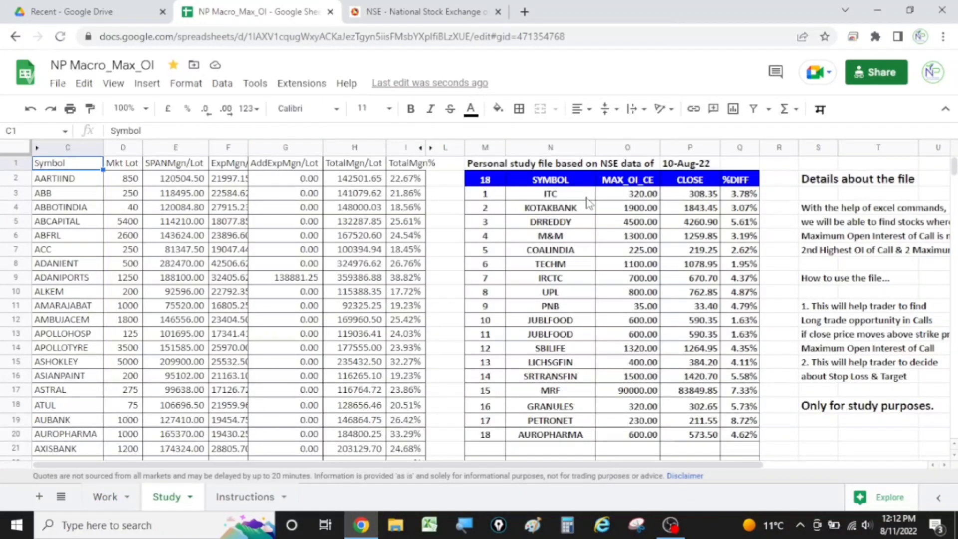
key(Right)
key(Right)
key(Right)
key(Right)
key(Right)
key(Right)
key(Right)
key(Right)
key(Right)
key(Right)
key(Right)
key(Right)
key(Right)
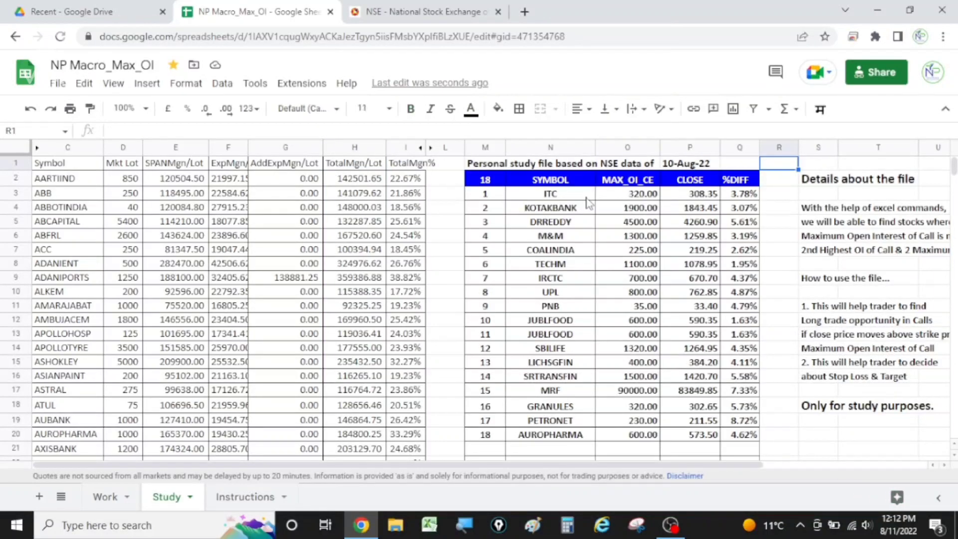
key(Right)
key(Right)
key(Right)
key(Right)
key(Right)
key(Right)
key(Down)
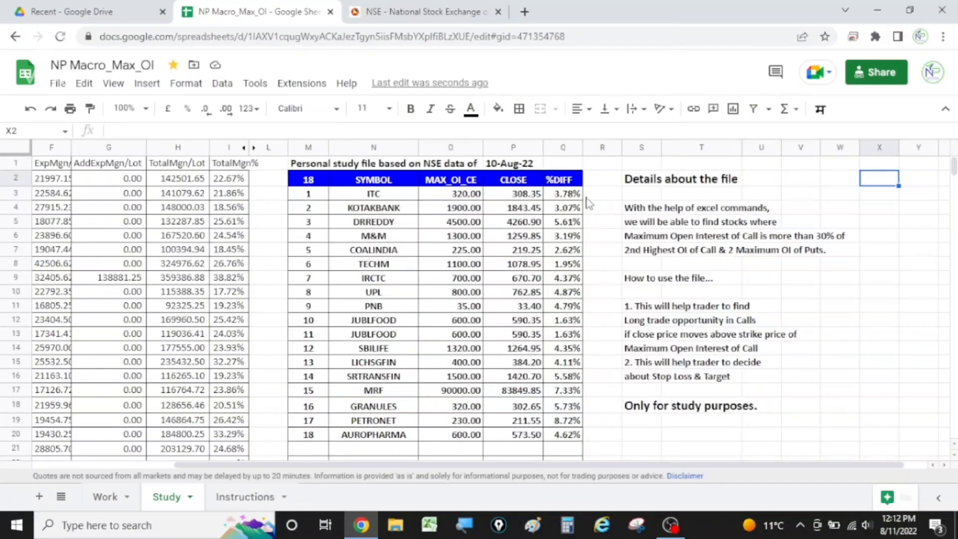